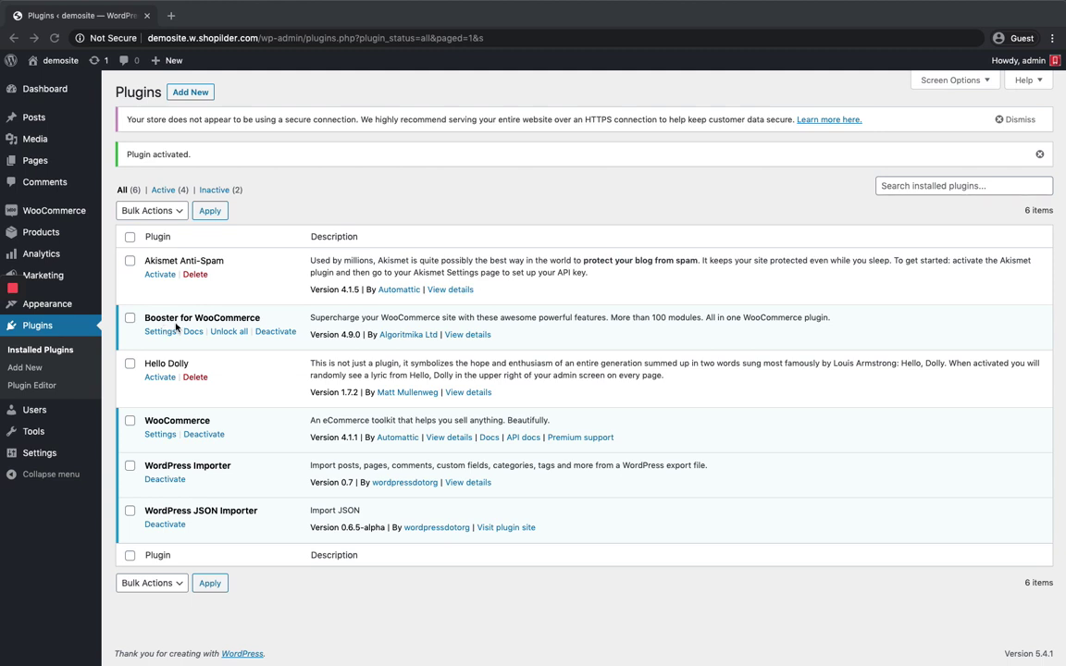
# Open the Booster for WooCommerce settings and tick the Wholesale Price module under Prices & Currencies.
pyautogui.click(161, 332)
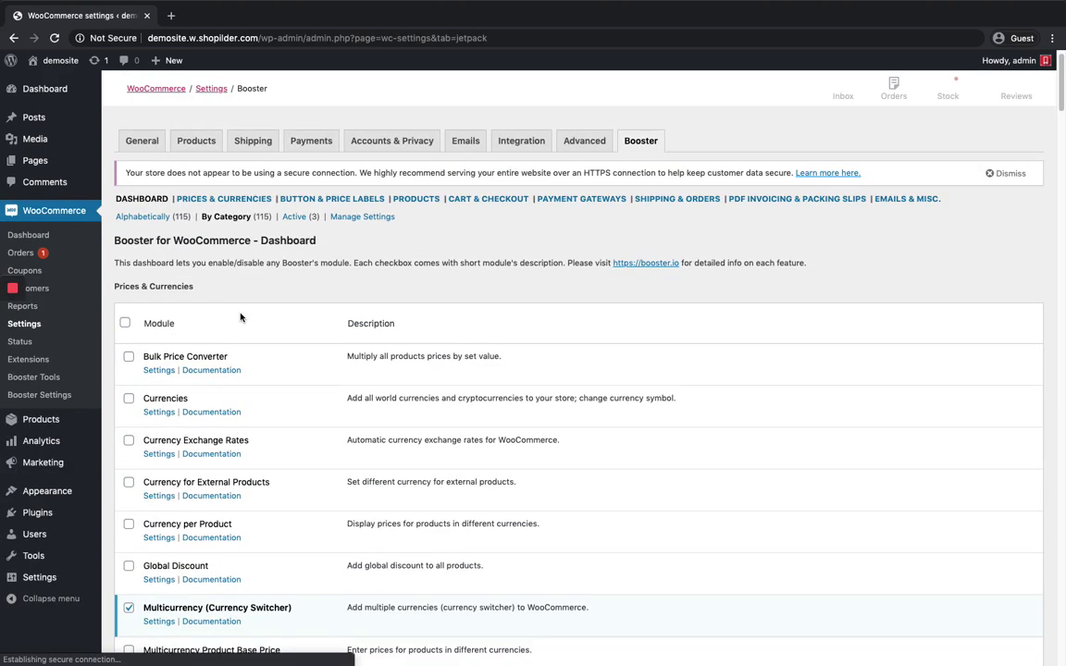
pyautogui.scroll(-5, 241, 317)
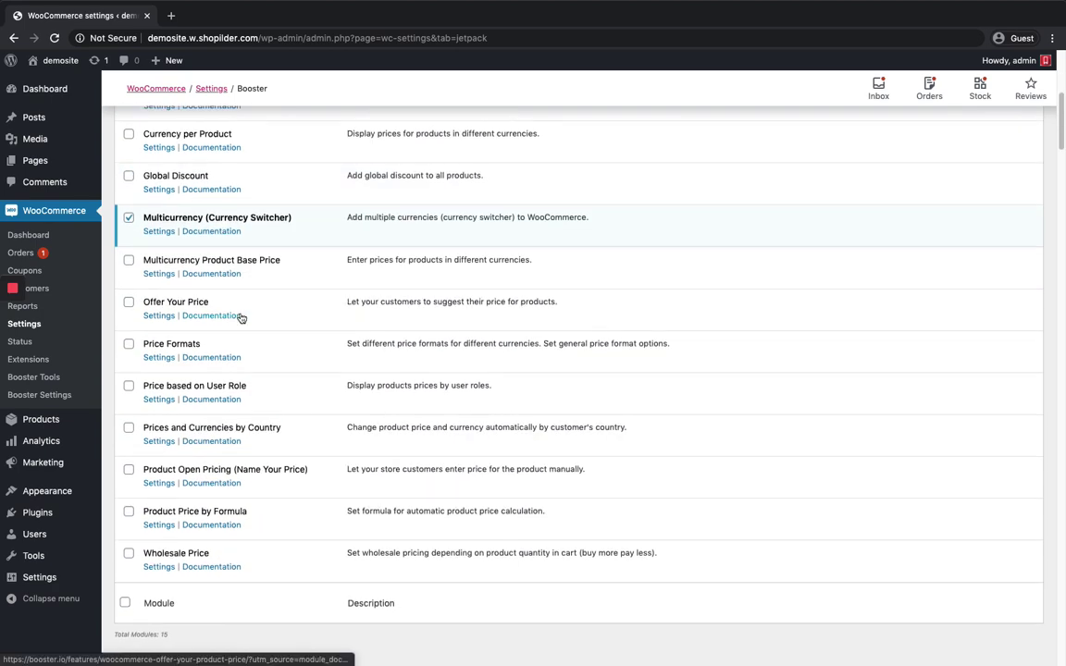
pyautogui.scroll(-2, 240, 317)
pyautogui.moveTo(15, 321)
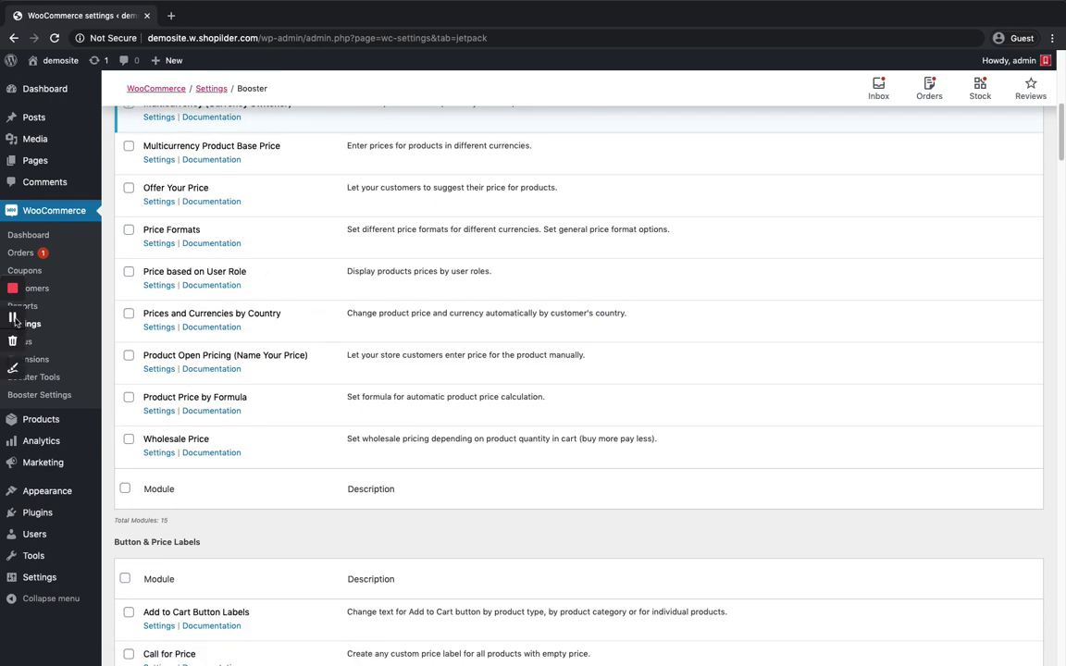
pyautogui.scroll(-1, 15, 321)
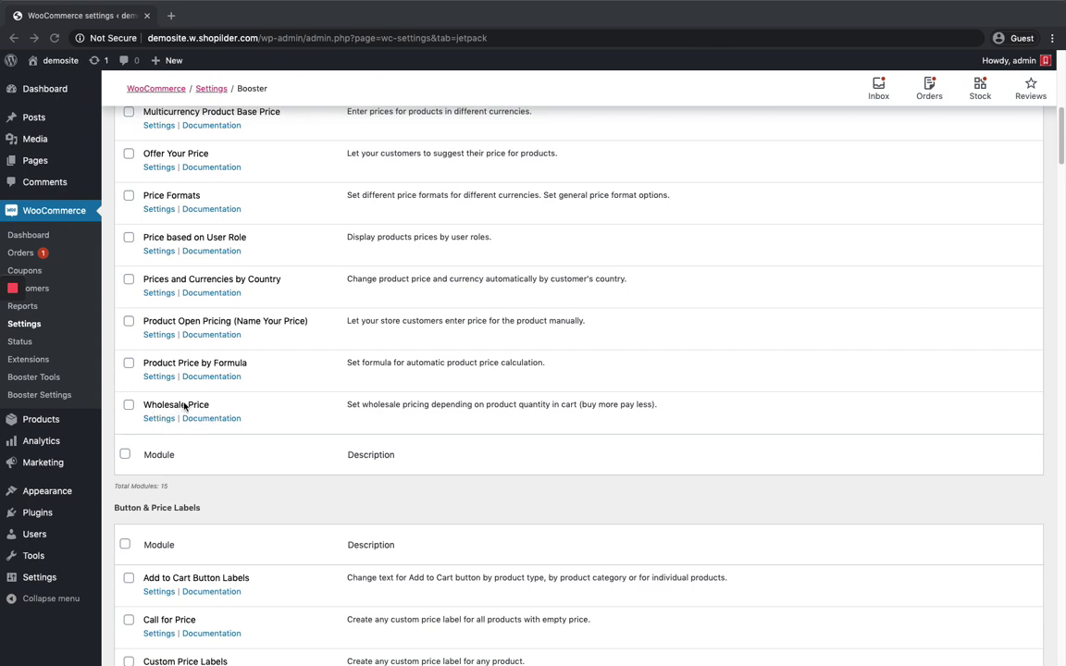
pyautogui.click(128, 405)
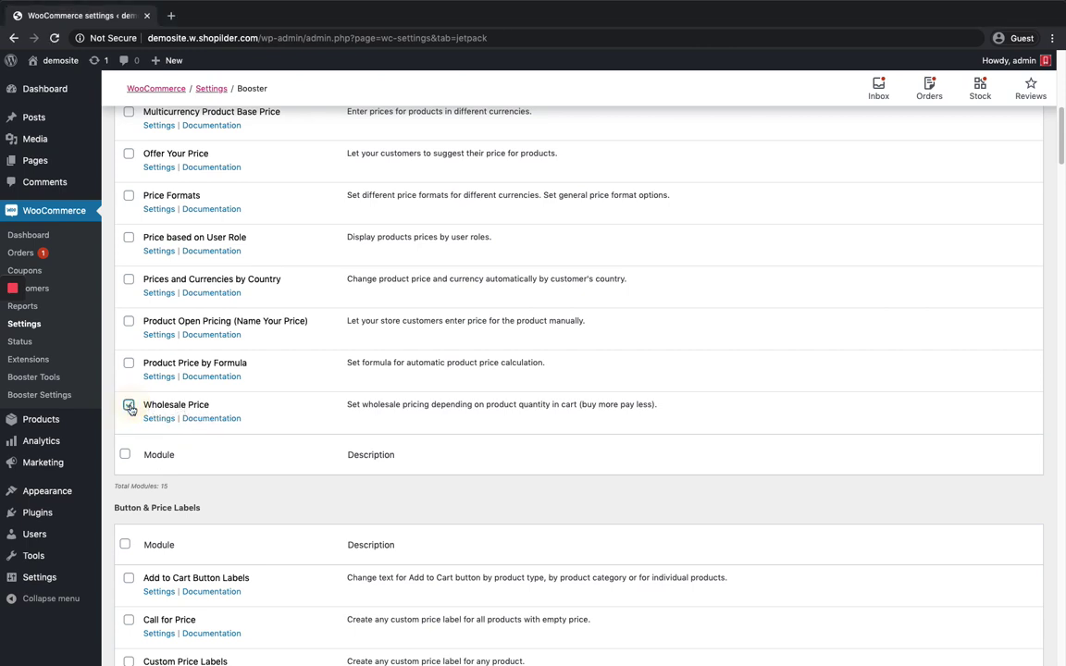
# Open the Wholesale Price module's settings and turn on Enable Module.
pyautogui.click(156, 418)
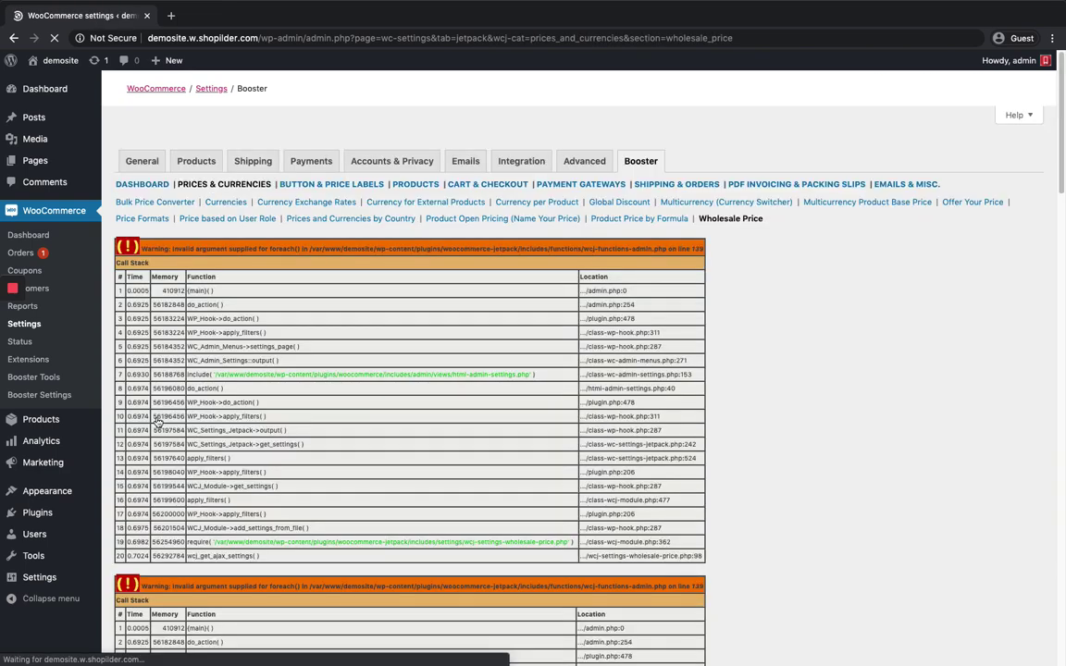
pyautogui.scroll(-3, 101, 301)
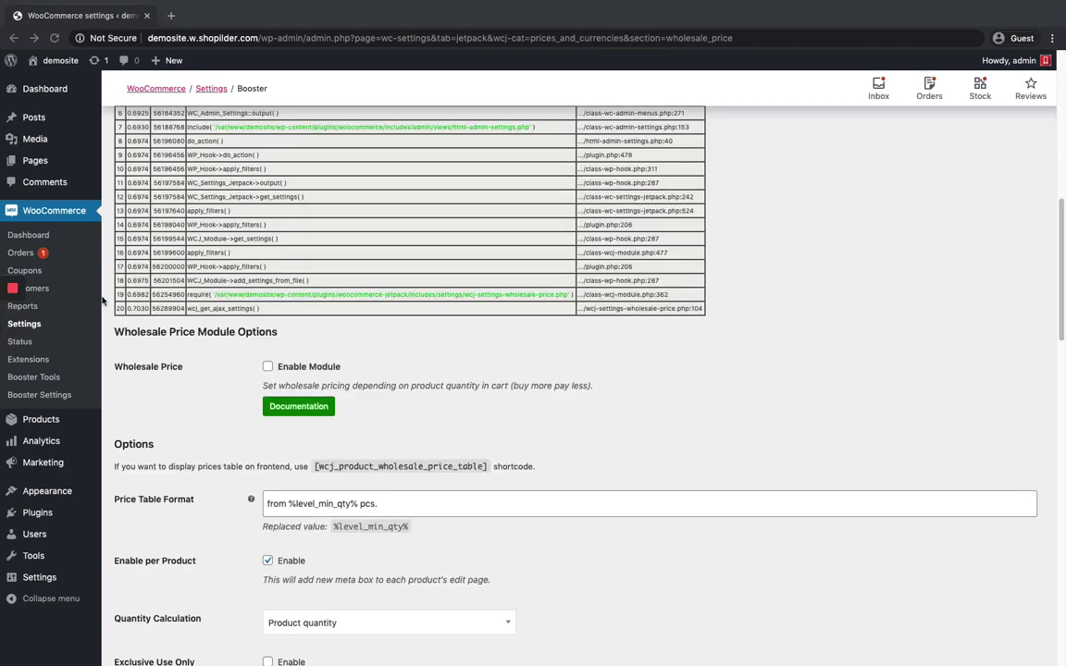
pyautogui.scroll(1, 324, 368)
pyautogui.scroll(-1, 324, 369)
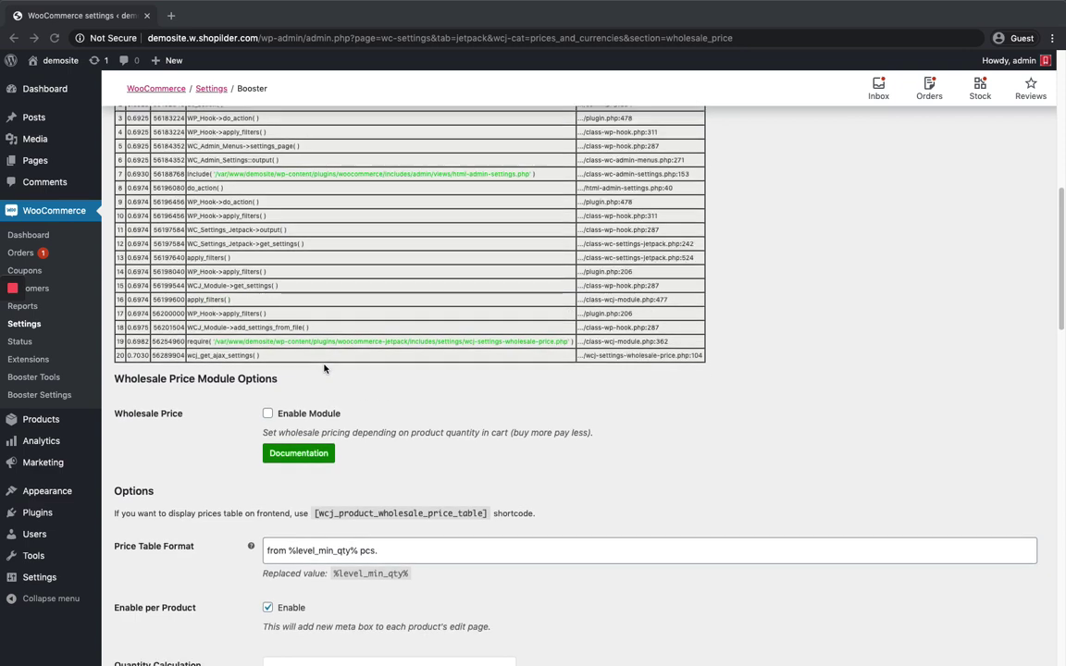
pyautogui.scroll(-3, 323, 368)
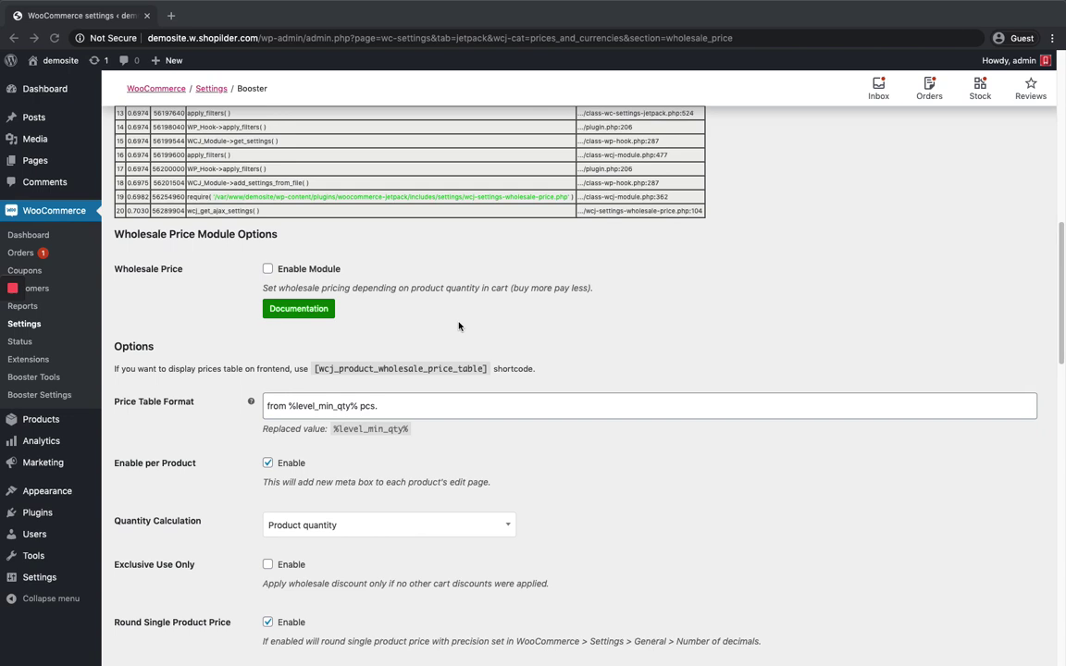
pyautogui.scroll(-1, 458, 325)
pyautogui.scroll(-2, 458, 324)
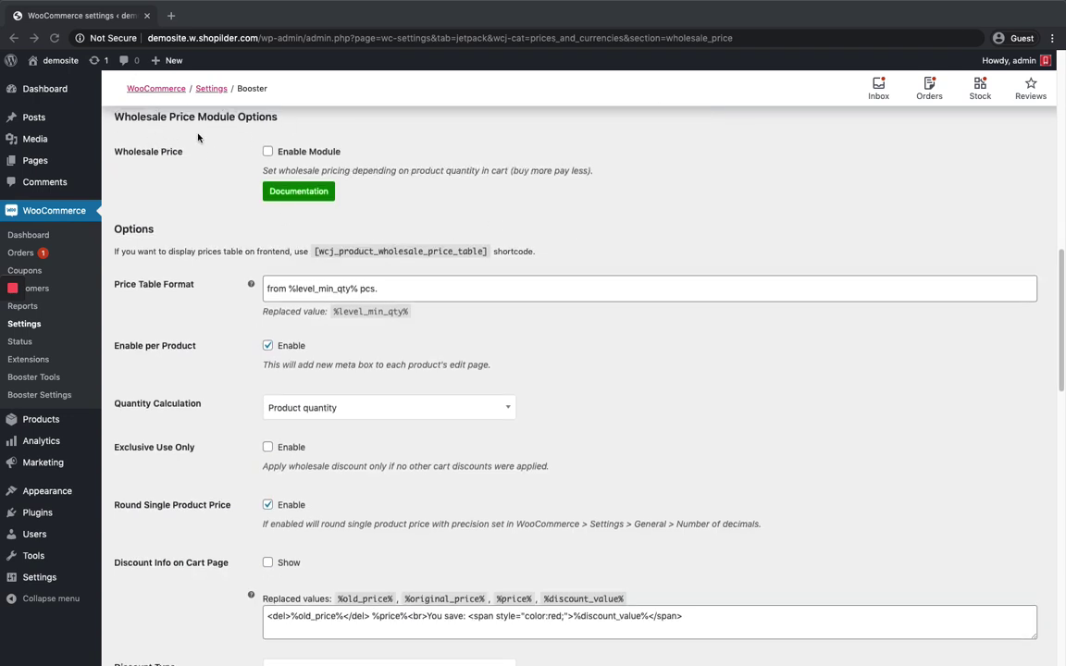
pyautogui.click(268, 152)
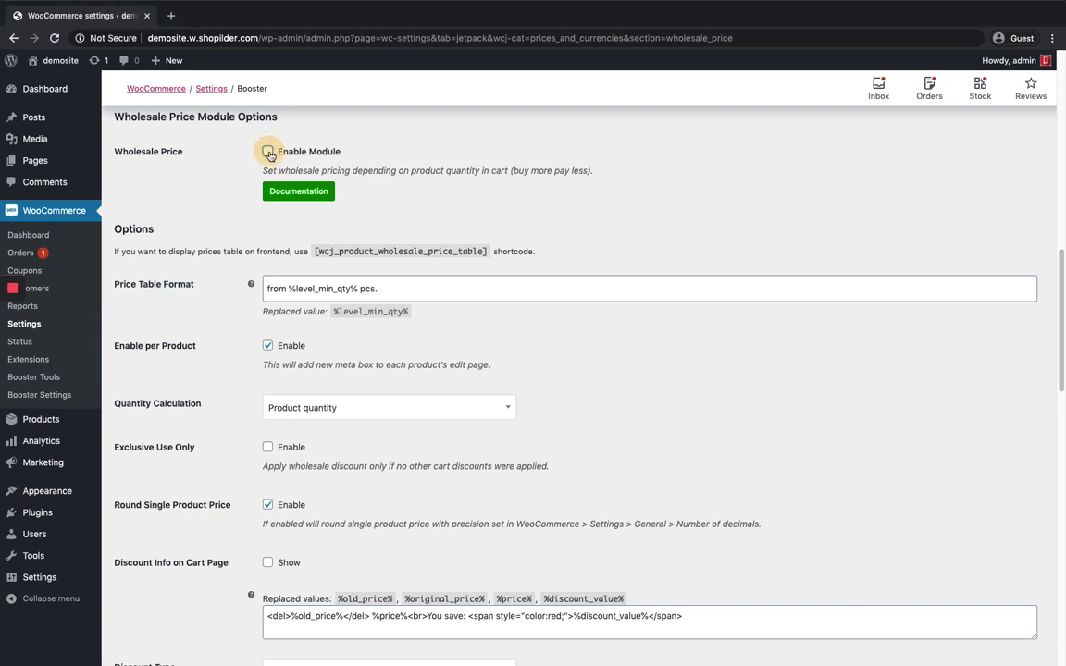
# Open the Wholesale Price documentation in a separate tab, skim its setup instructions, and return to the module settings.
pyautogui.rightClick(294, 196)
pyautogui.press('Escape')
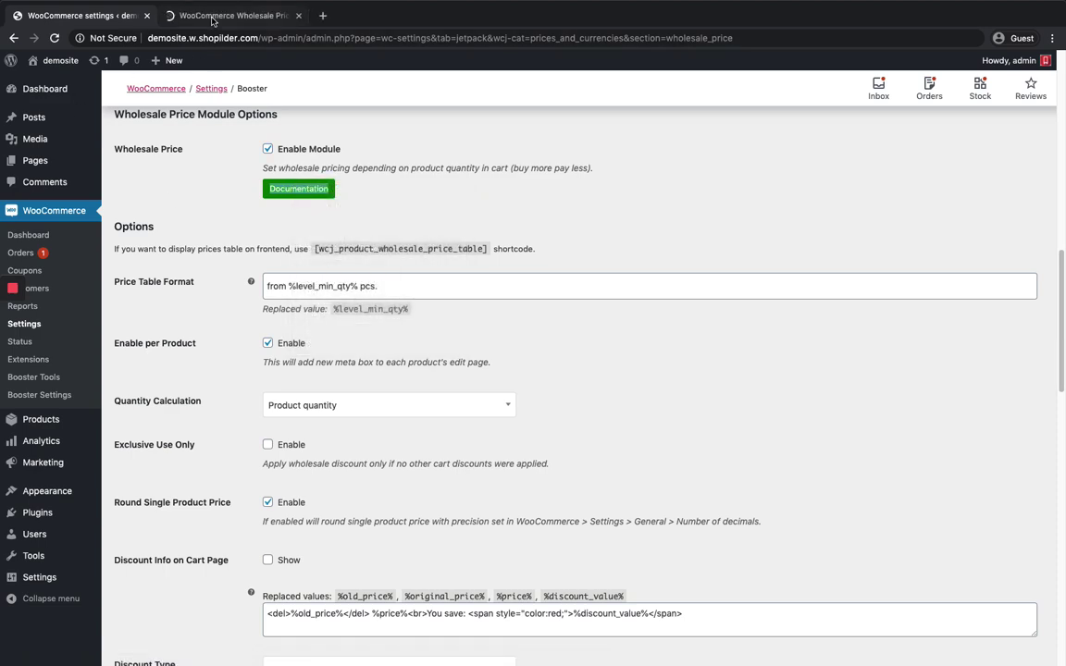
pyautogui.click(212, 17)
pyautogui.scroll(-12, 276, 192)
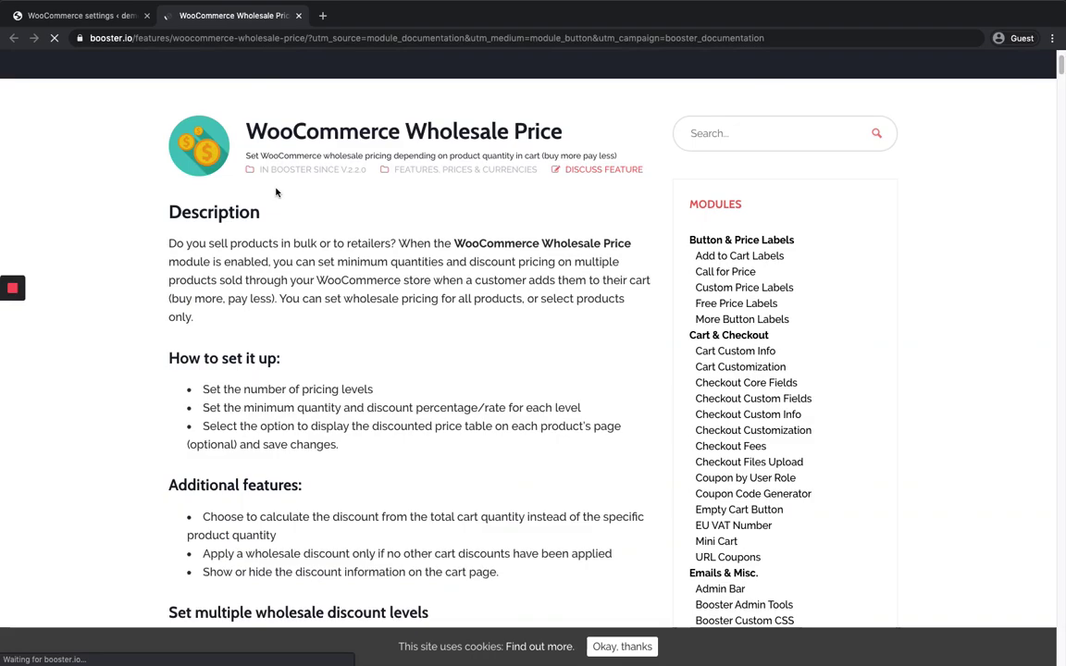
pyautogui.scroll(12, 276, 190)
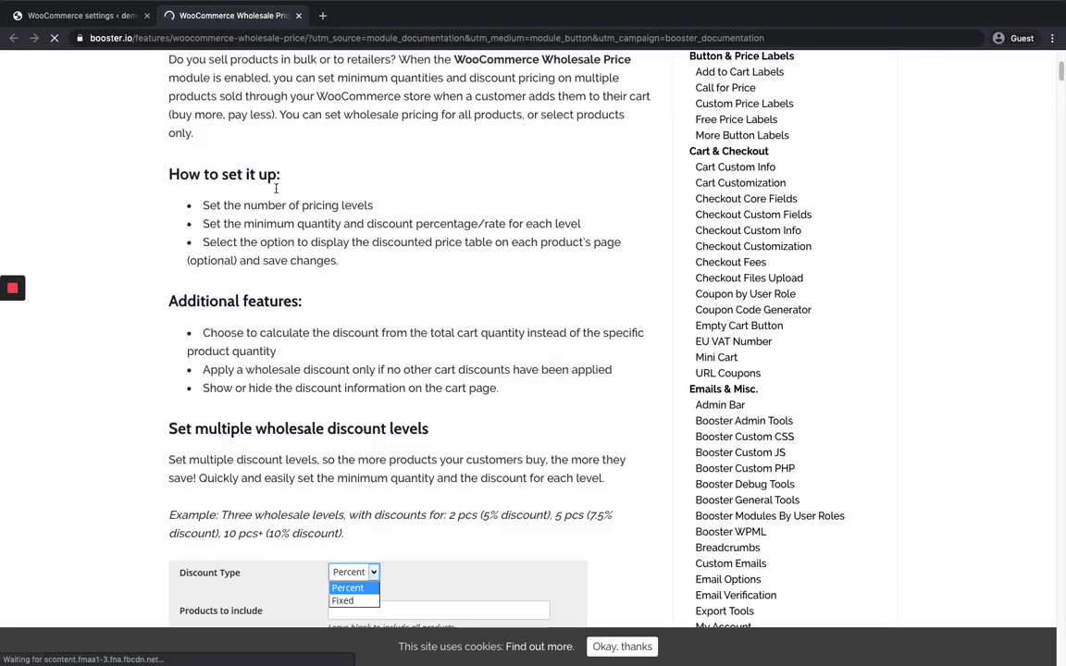
pyautogui.click(74, 16)
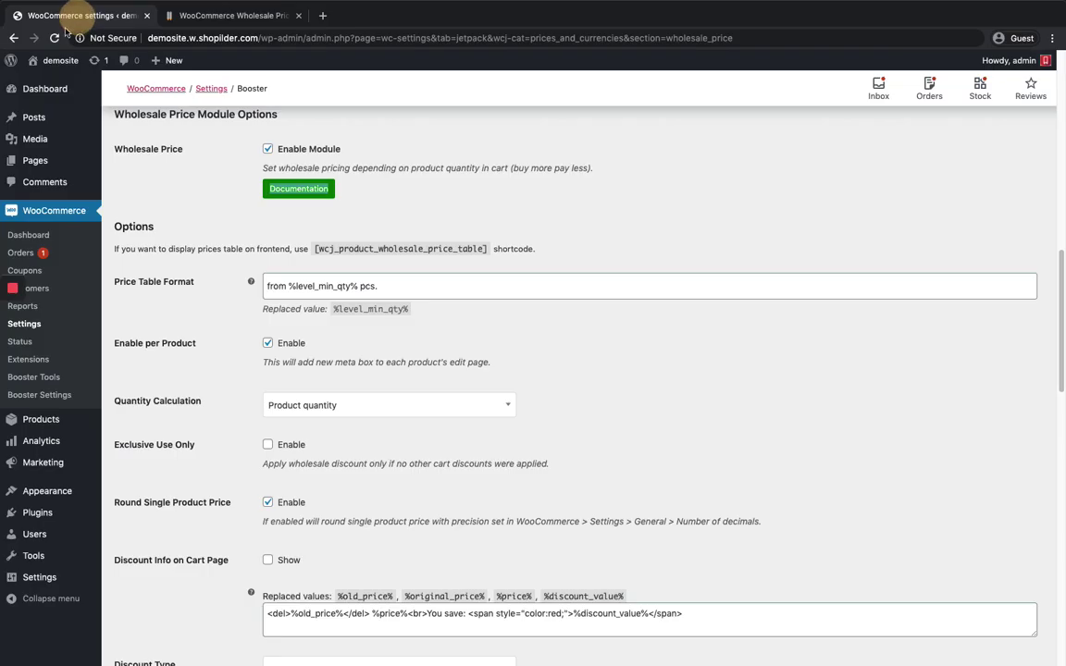
# Examine the price table shortcode, price table format, per-product option and available Quantity Calculation choices in the module settings.
pyautogui.scroll(-1, 332, 324)
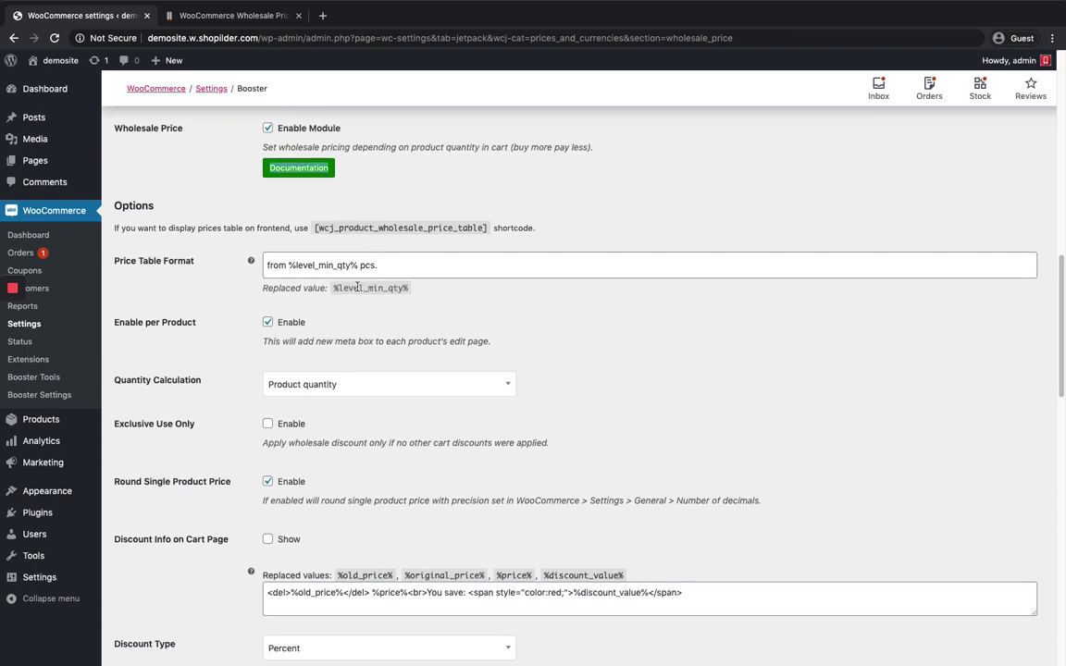
pyautogui.scroll(-1, 323, 254)
pyautogui.moveTo(315, 205); pyautogui.dragTo(488, 209)
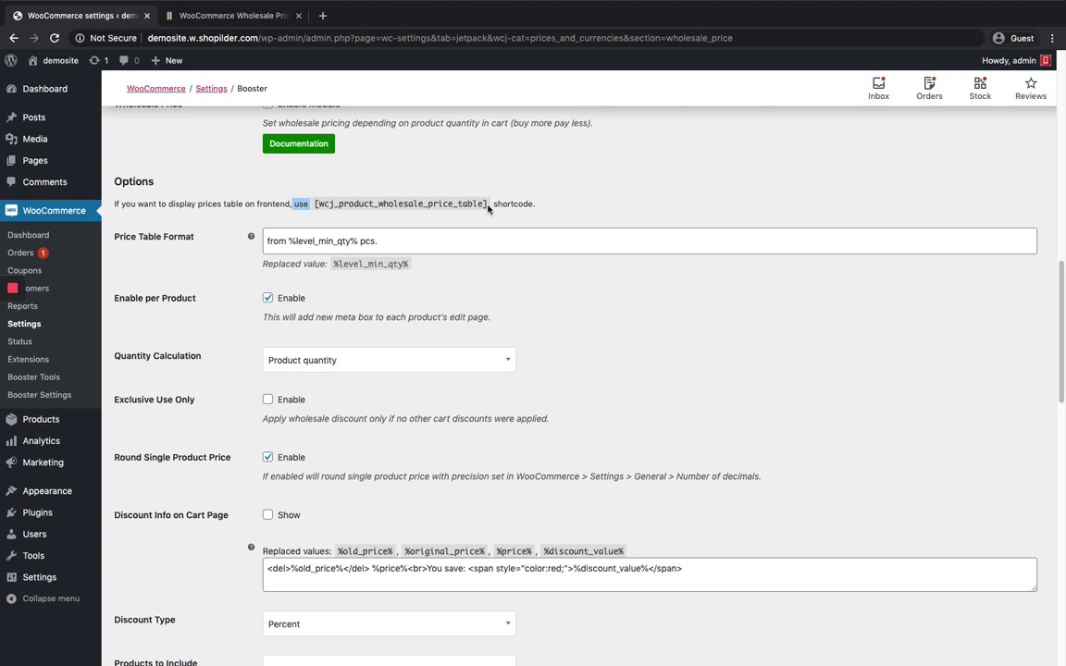
pyautogui.scroll(-2, 314, 229)
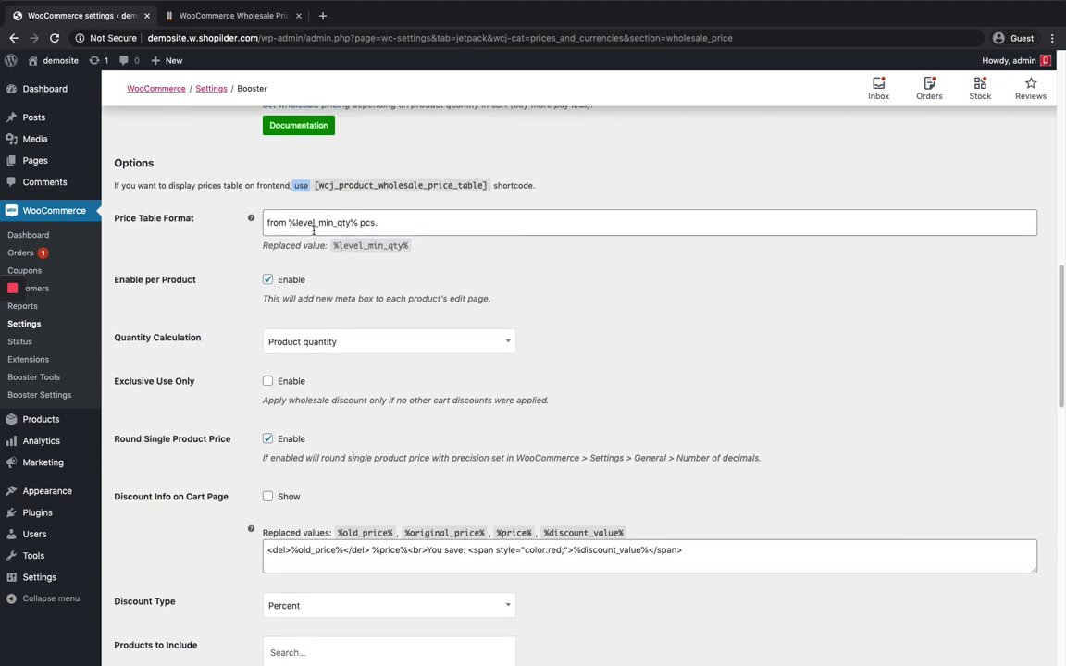
pyautogui.scroll(-3, 313, 229)
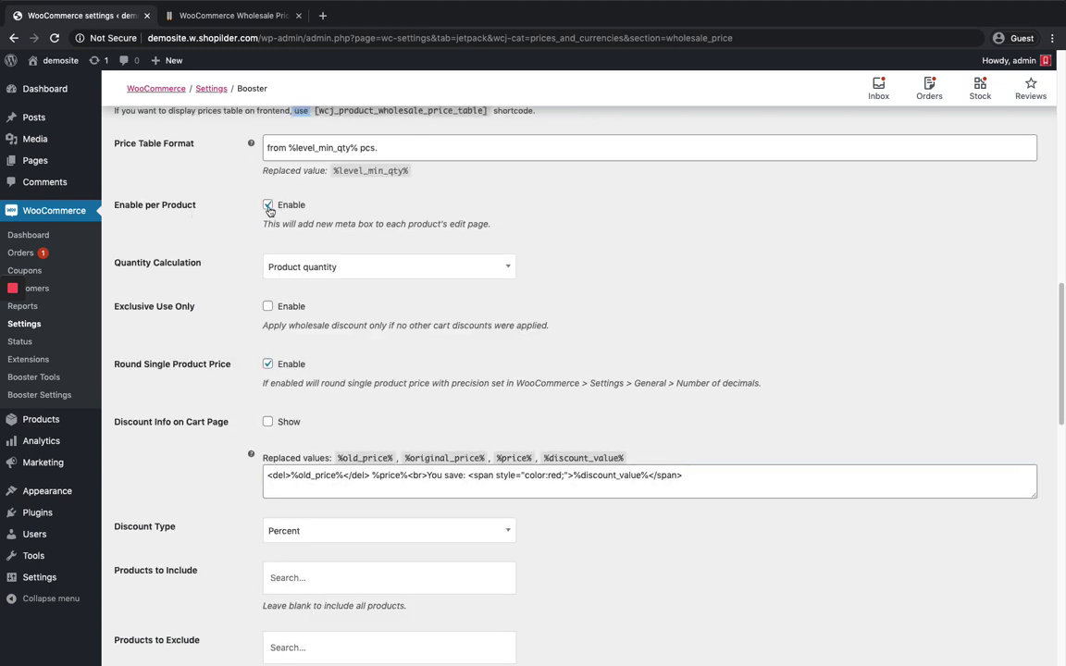
pyautogui.scroll(-1, 268, 210)
pyautogui.click(299, 246)
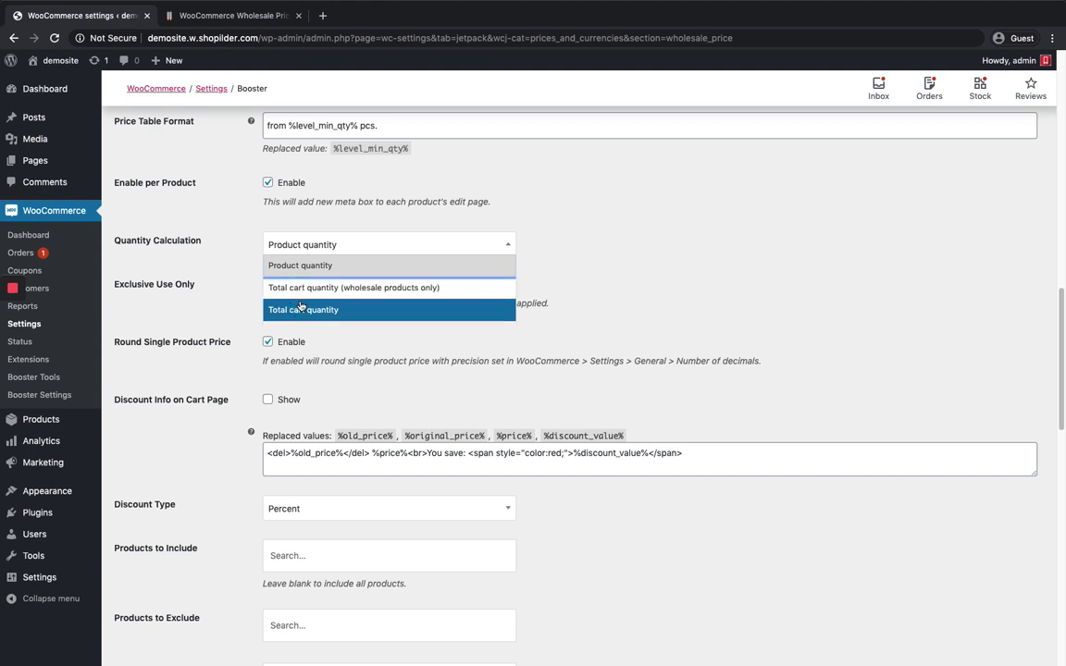
pyautogui.click(551, 245)
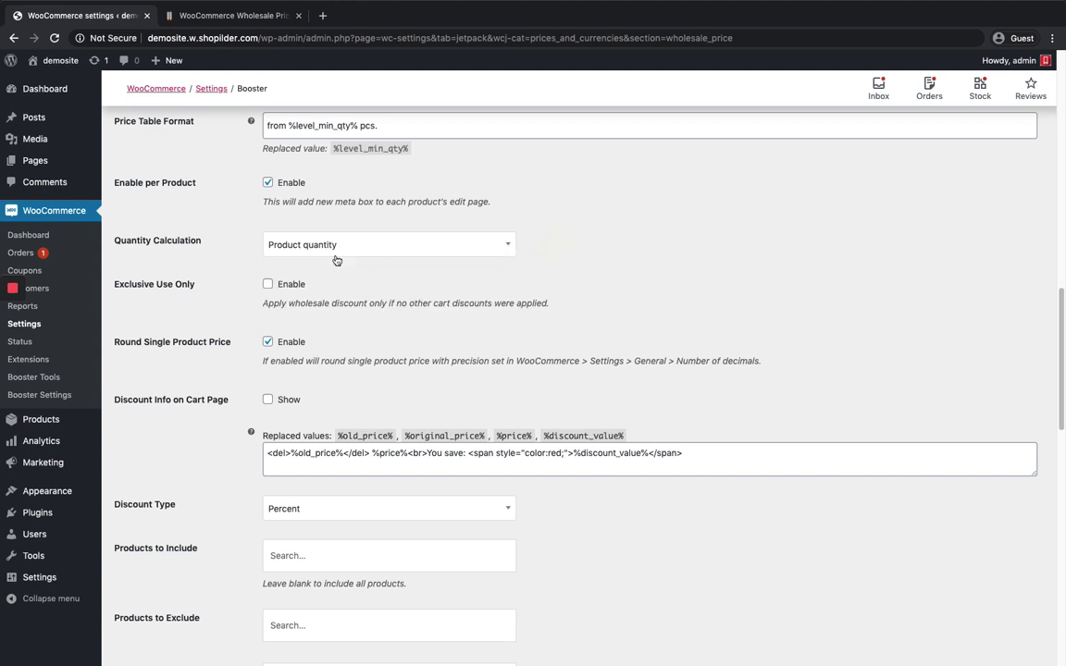
# Turn on Show for Discount Info on Cart Page in the Wholesale Price options.
pyautogui.scroll(-2, 337, 260)
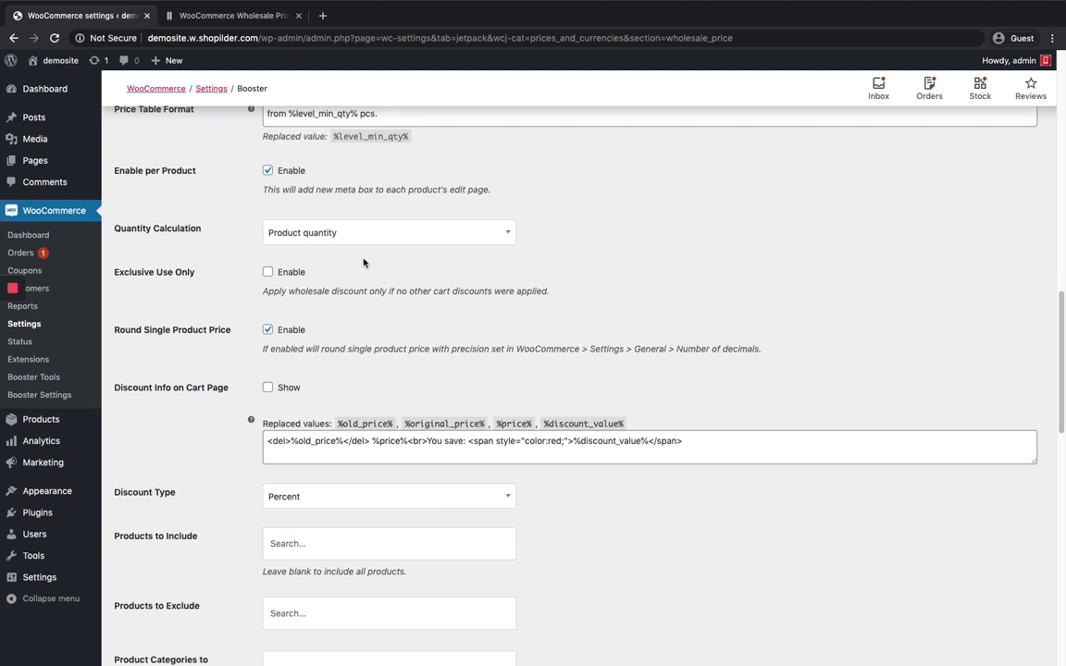
pyautogui.scroll(-3, 364, 262)
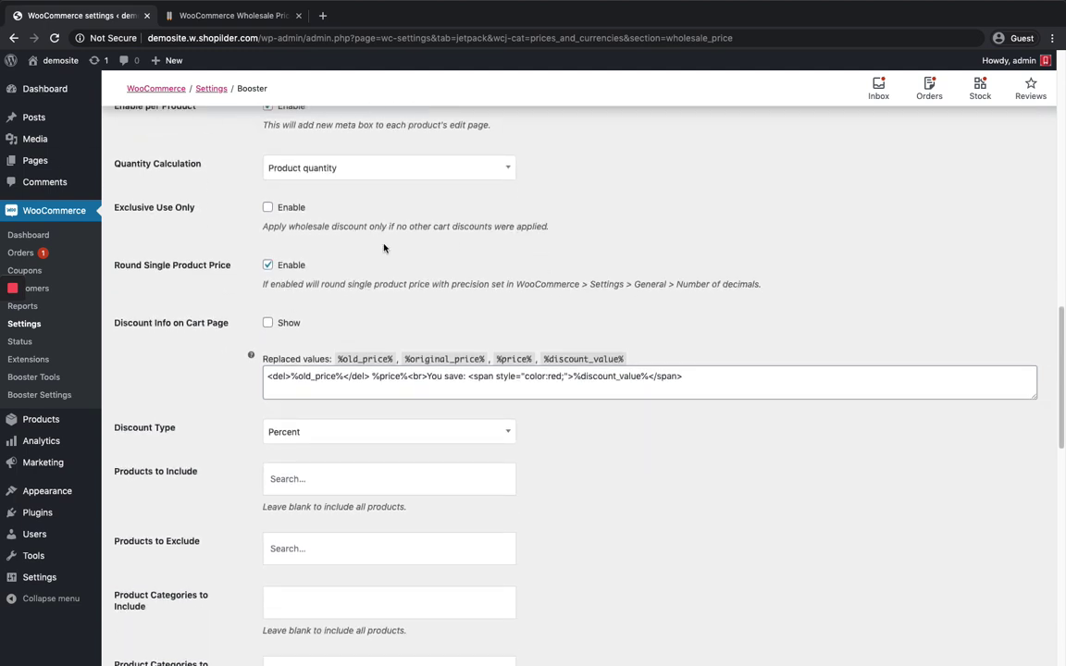
pyautogui.scroll(-3, 384, 248)
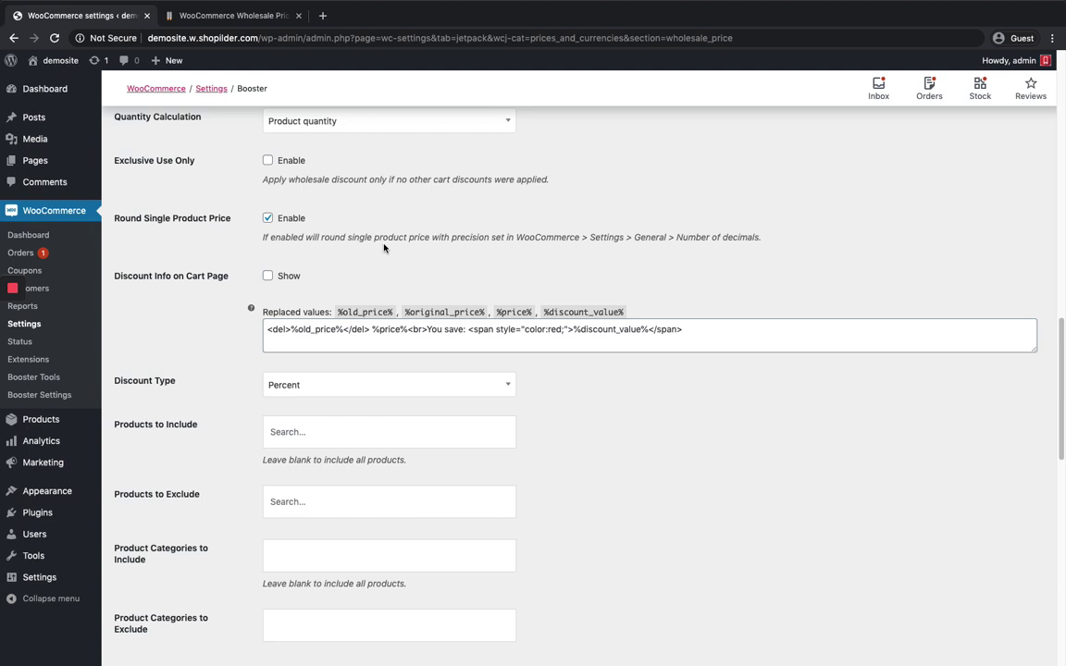
pyautogui.scroll(-2, 345, 219)
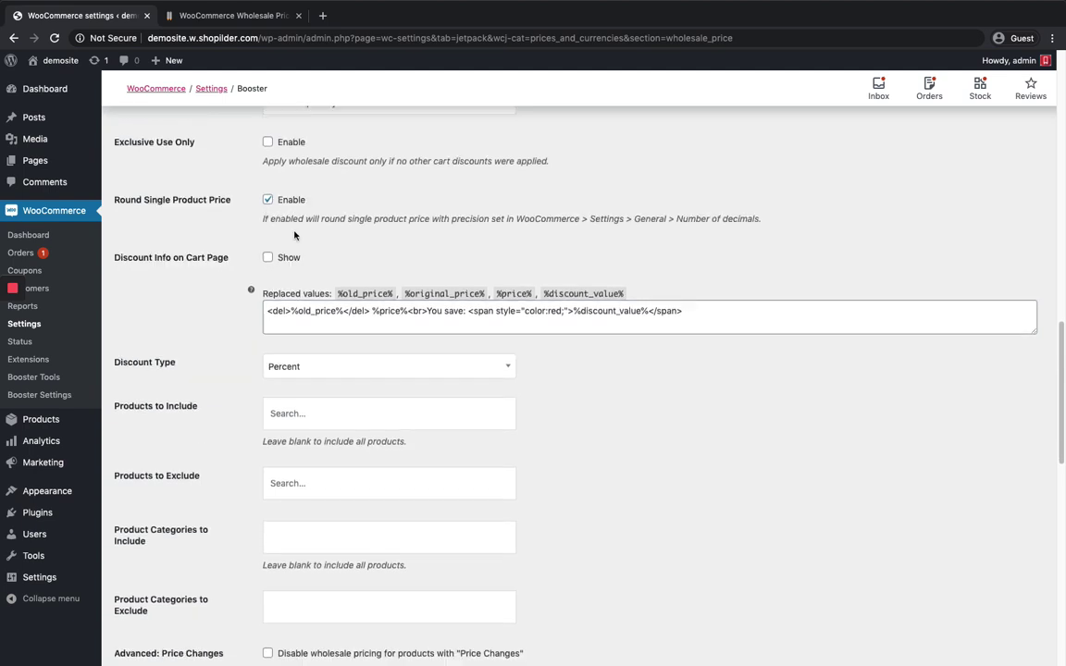
pyautogui.scroll(-2, 295, 233)
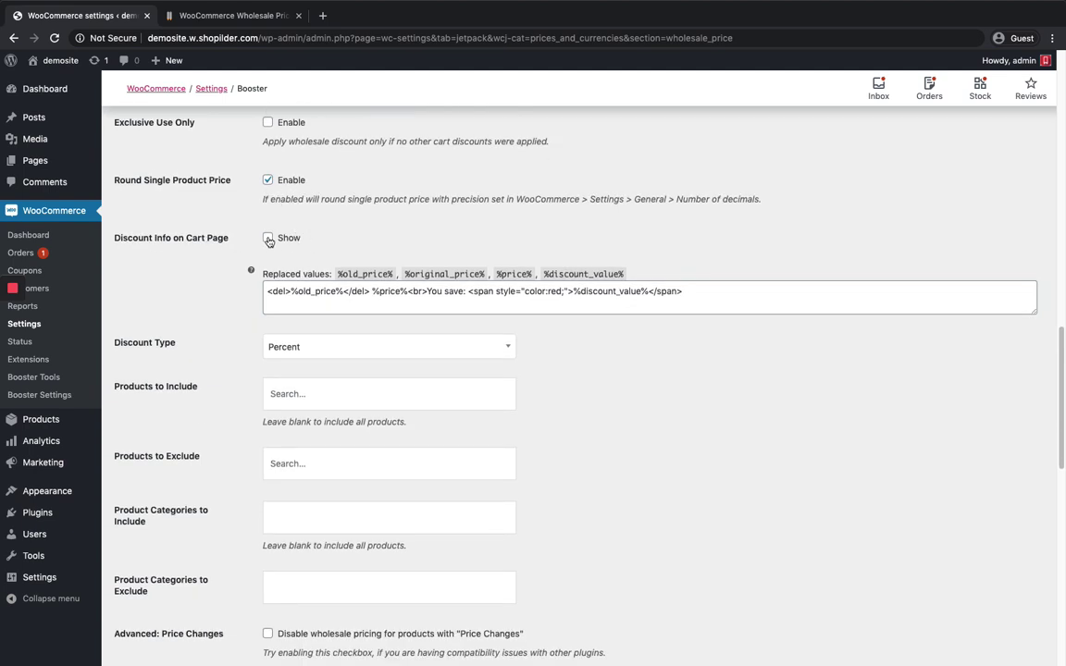
pyautogui.click(268, 238)
# Choose Percent as the Discount Type for wholesale pricing.
pyautogui.scroll(-4, 263, 235)
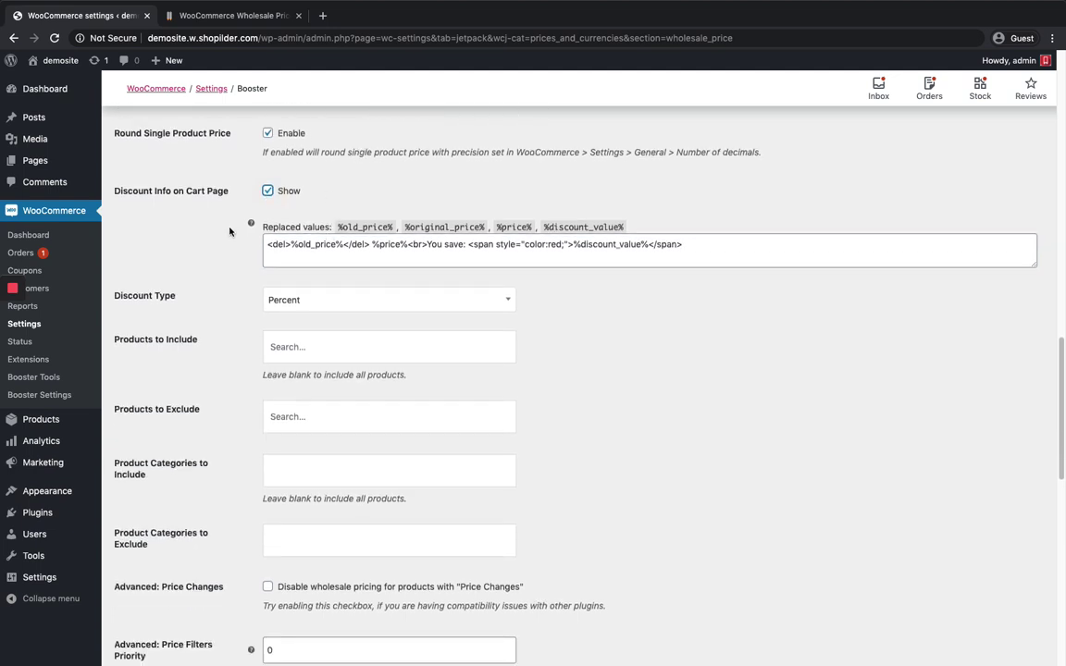
pyautogui.scroll(-2, 230, 232)
pyautogui.click(331, 281)
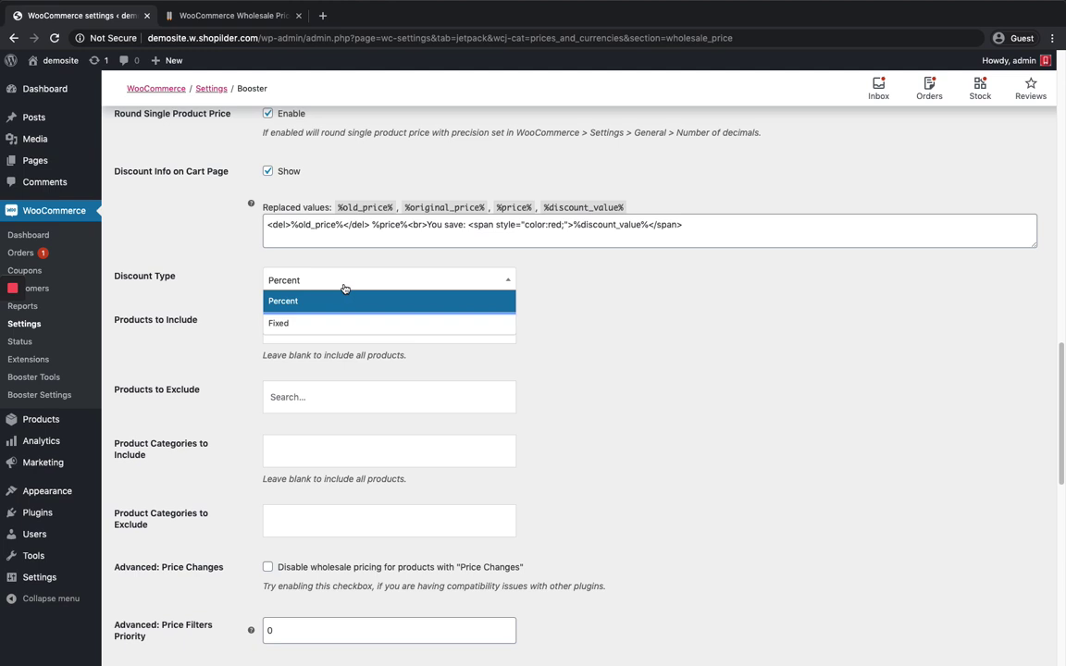
pyautogui.click(344, 293)
# Examine the product and category filters, advanced and WPML options, template variables and Wholesale Levels Options in the module settings.
pyautogui.scroll(-8, 620, 302)
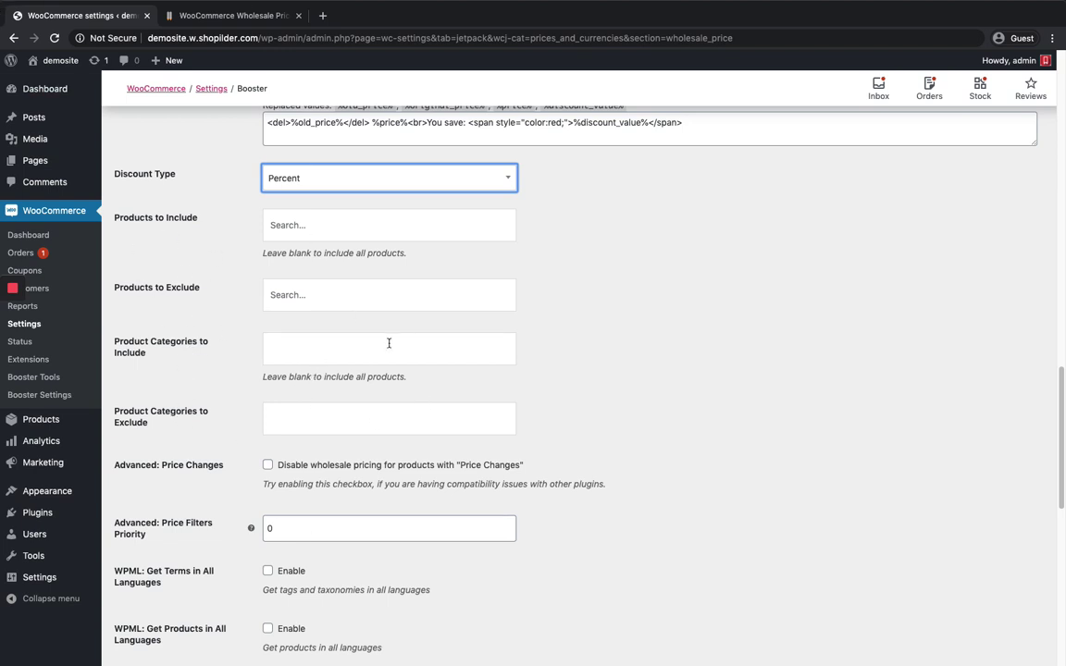
pyautogui.scroll(-1, 319, 364)
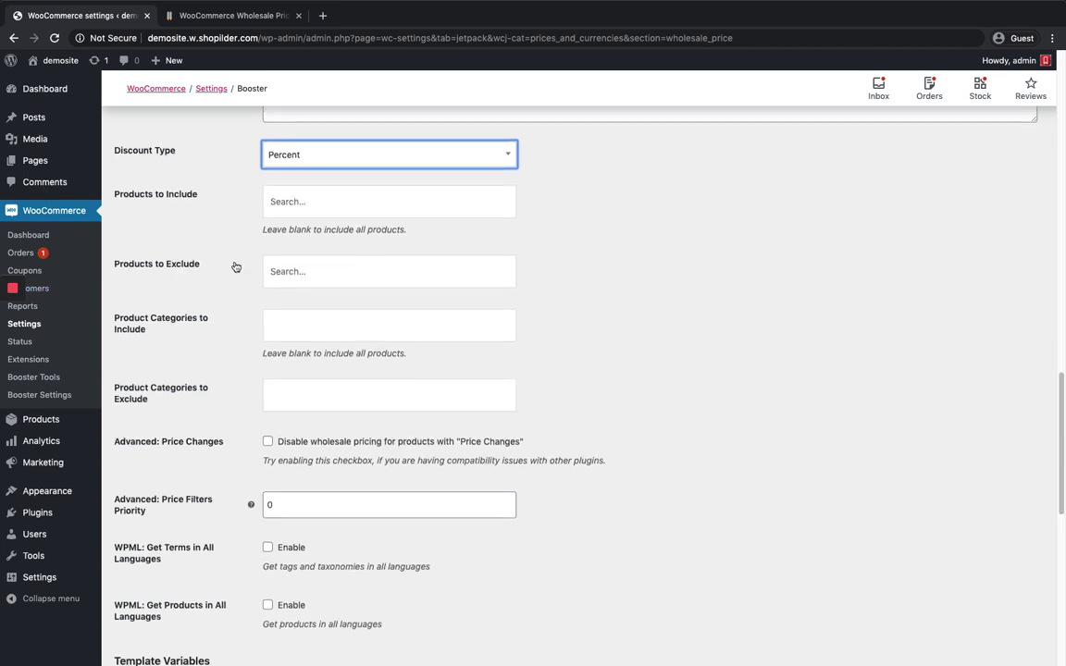
pyautogui.scroll(-1, 380, 297)
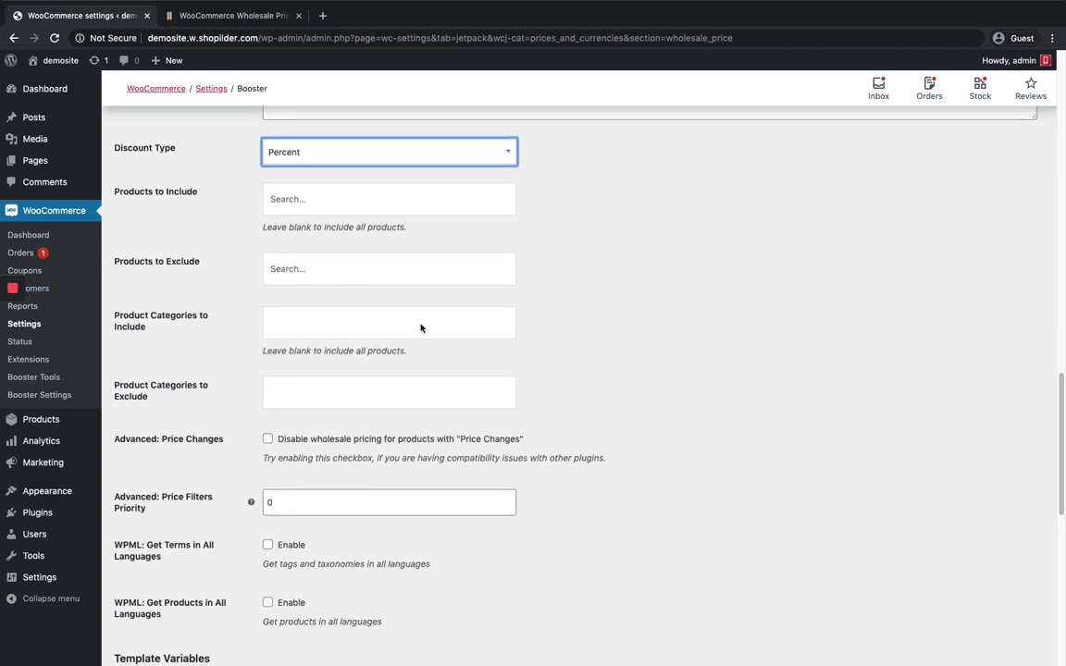
pyautogui.scroll(-5, 278, 254)
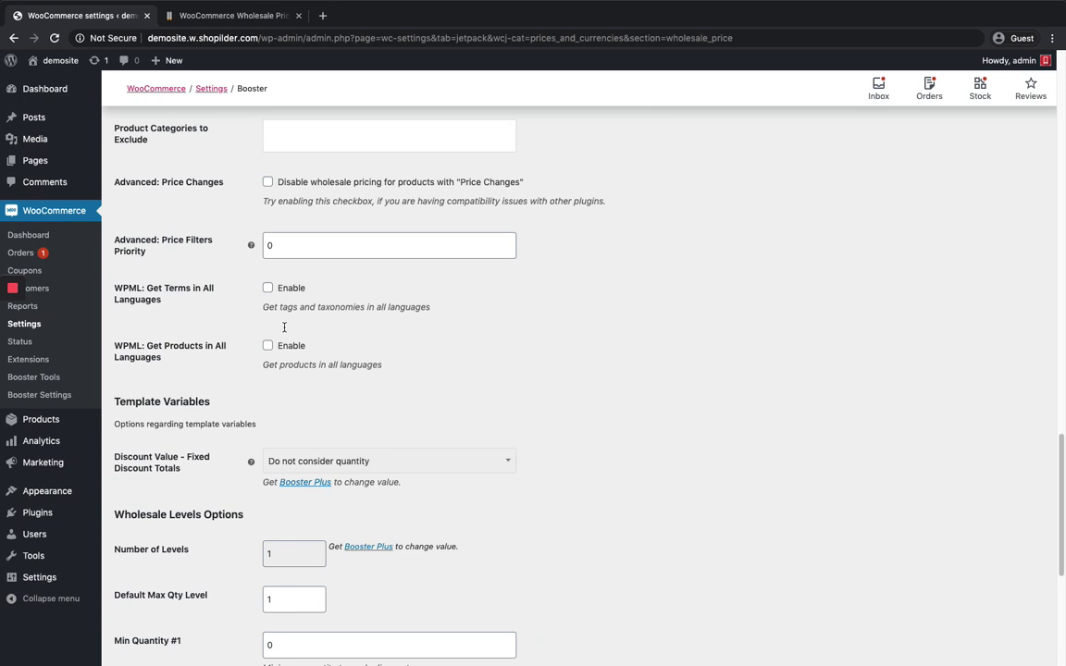
pyautogui.scroll(-1, 435, 254)
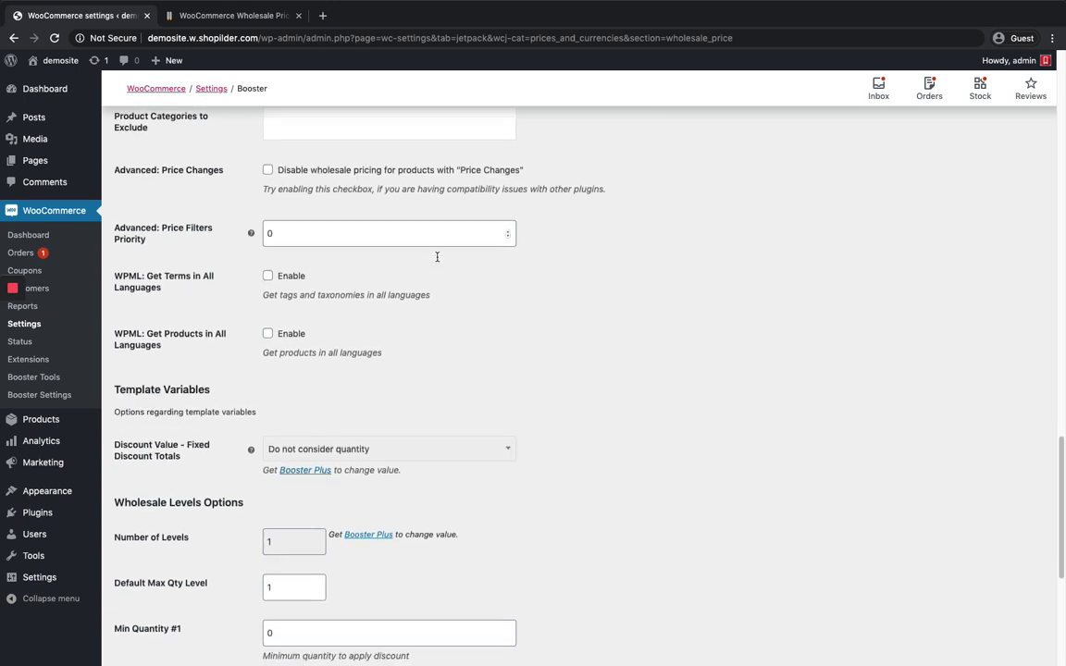
pyautogui.scroll(-1, 437, 261)
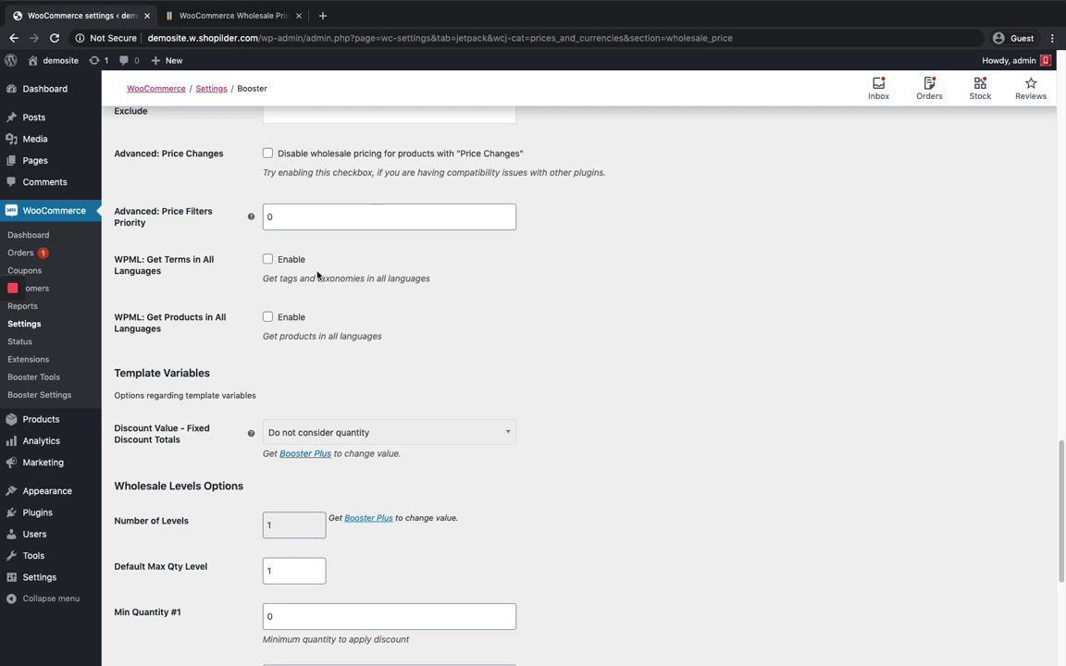
pyautogui.scroll(-2, 357, 255)
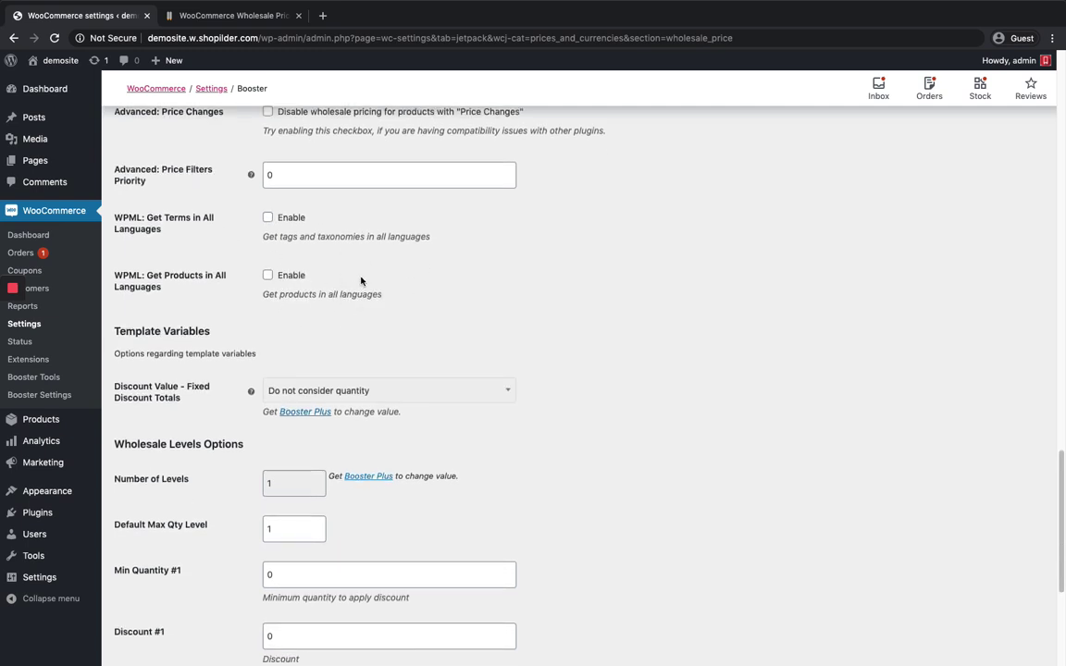
pyautogui.scroll(-3, 361, 280)
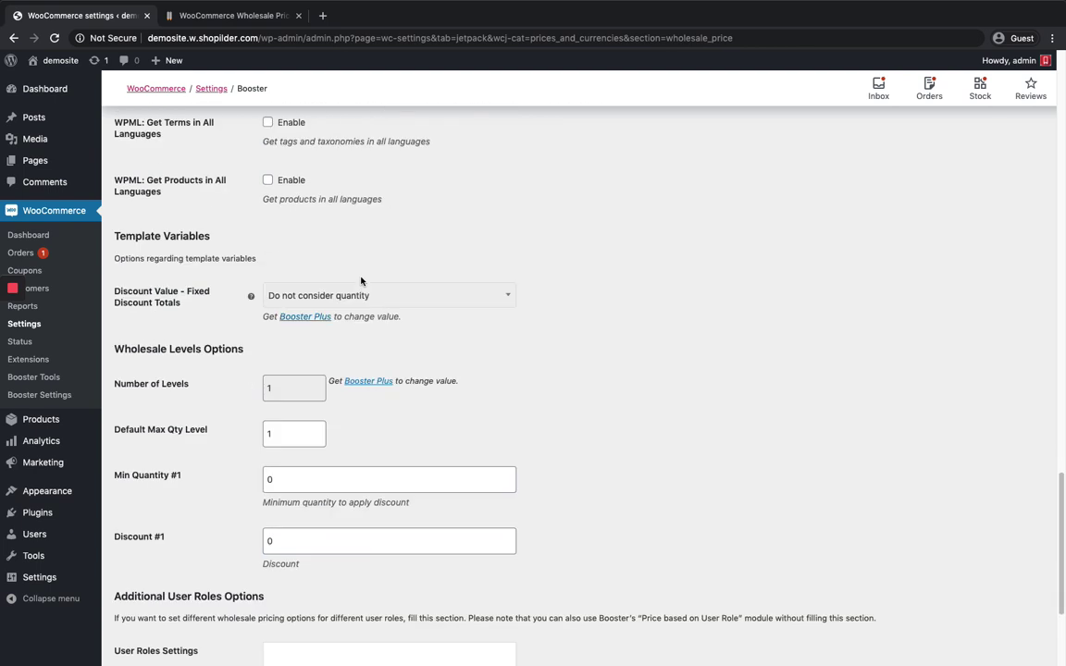
pyautogui.scroll(-2, 361, 280)
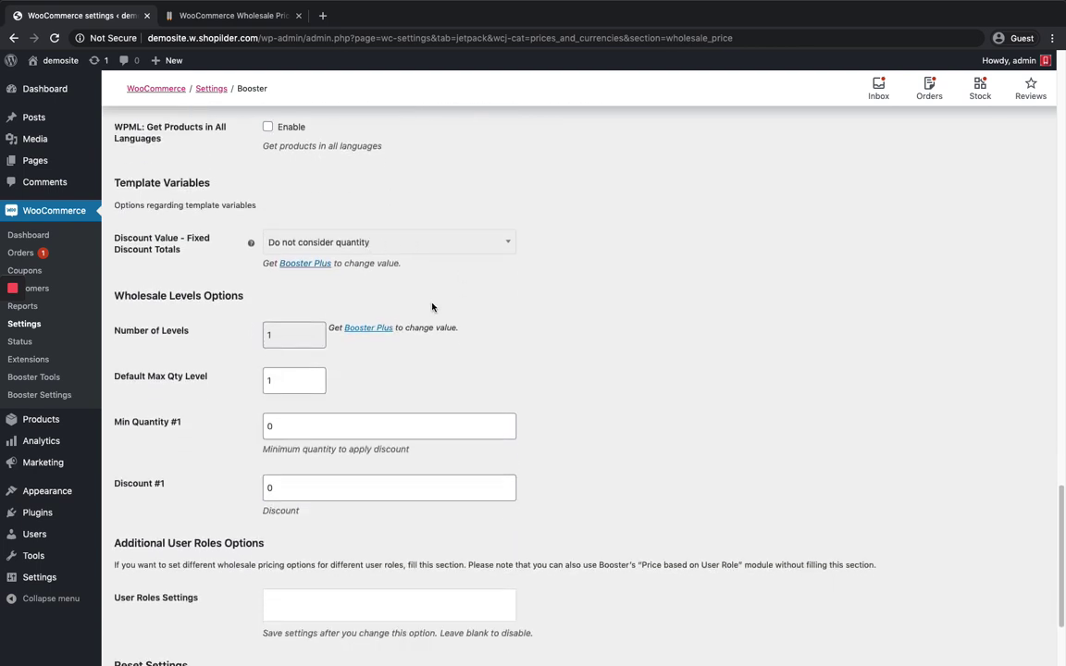
pyautogui.scroll(-1, 280, 341)
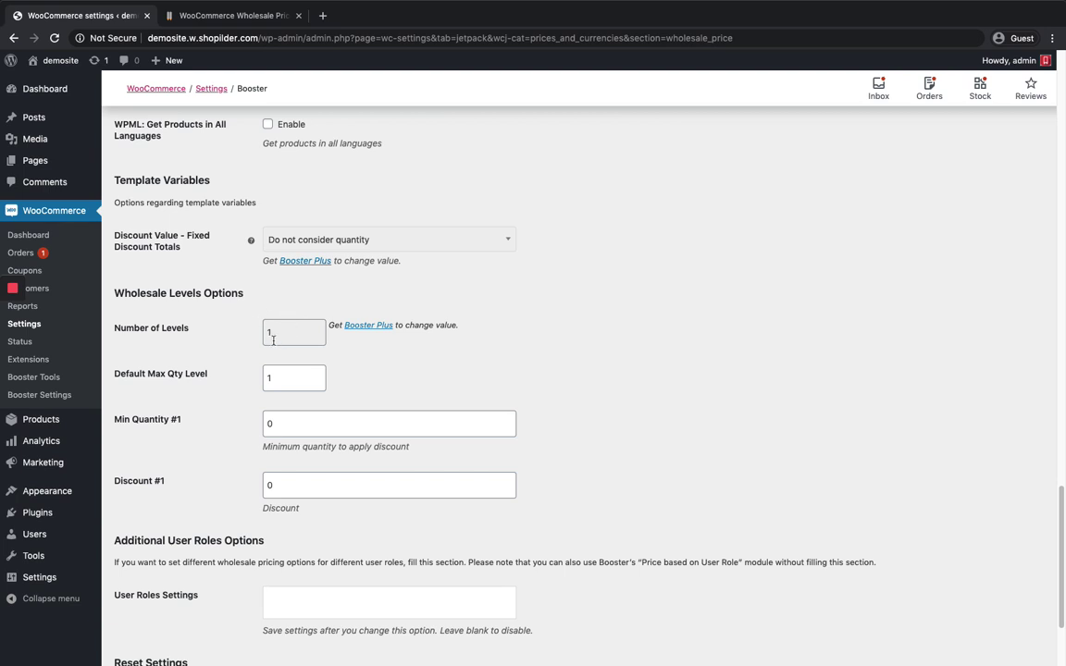
pyautogui.scroll(-1, 273, 317)
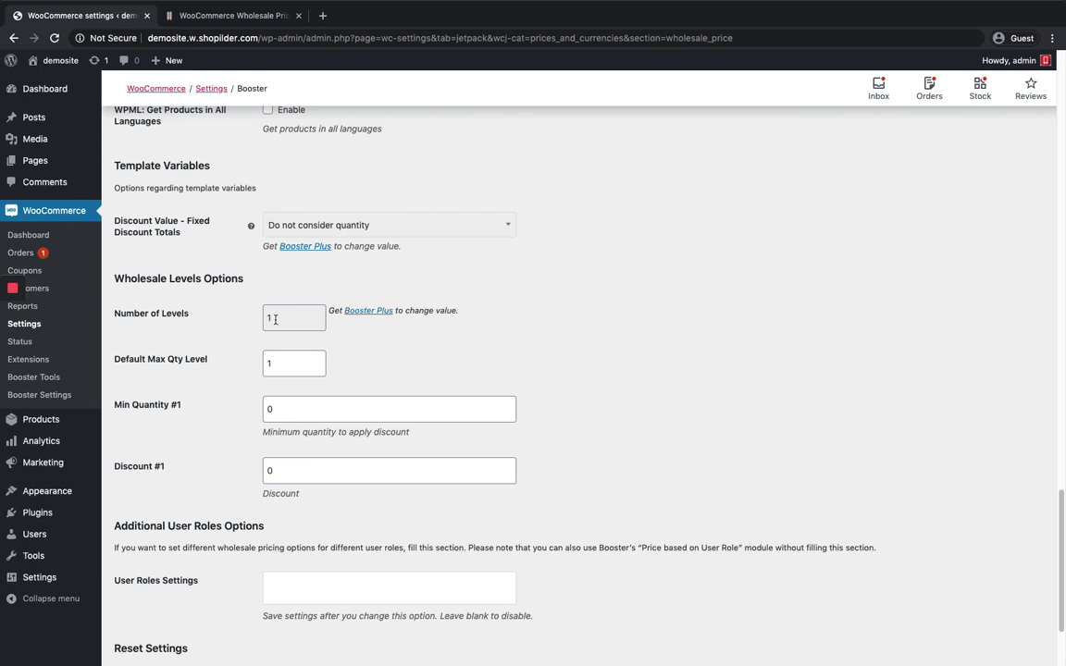
# Set Min Quantity #1 to 2 and Discount #1 to 10 in the Wholesale Levels Options, and save the module settings.
pyautogui.scroll(-1, 272, 317)
pyautogui.scroll(-3, 269, 301)
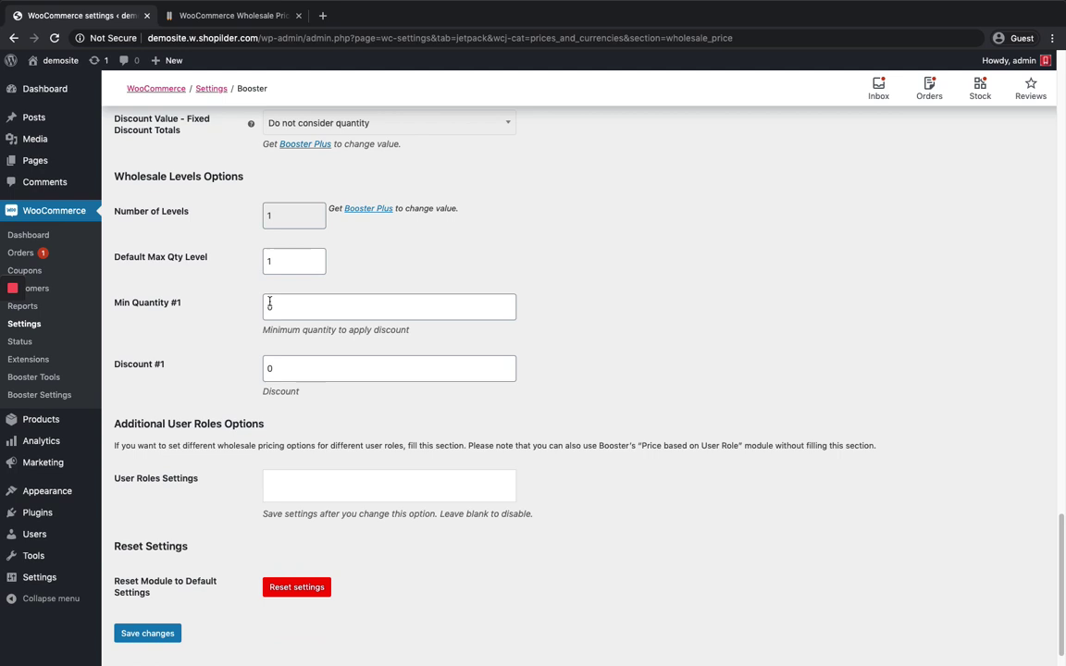
pyautogui.click(284, 307)
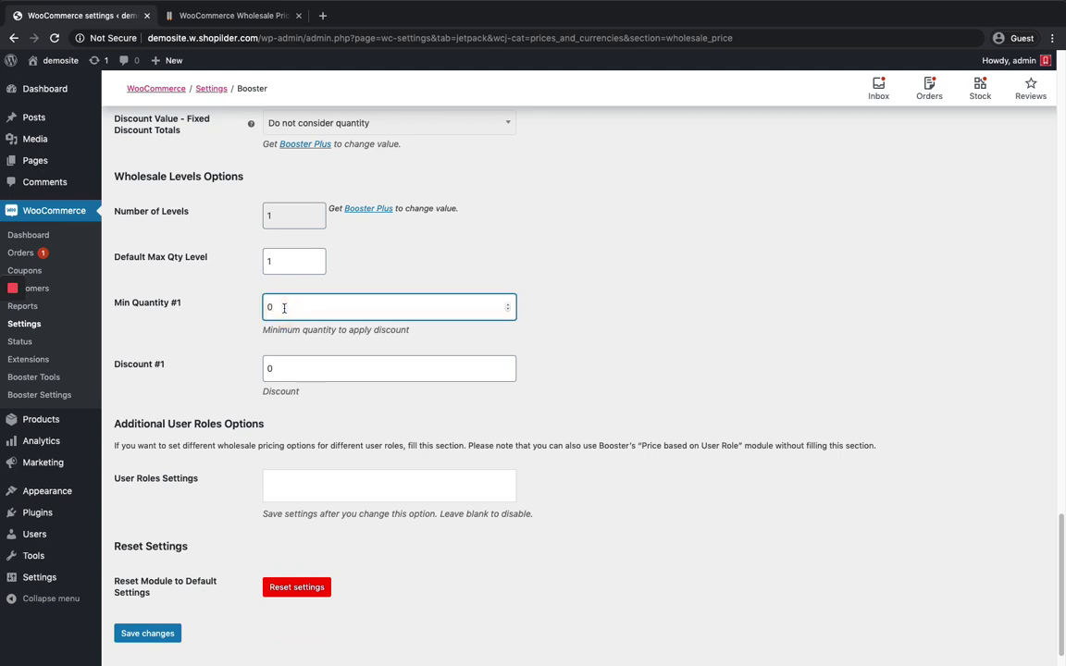
pyautogui.press('BackSpace')
pyautogui.press('BackSpace')
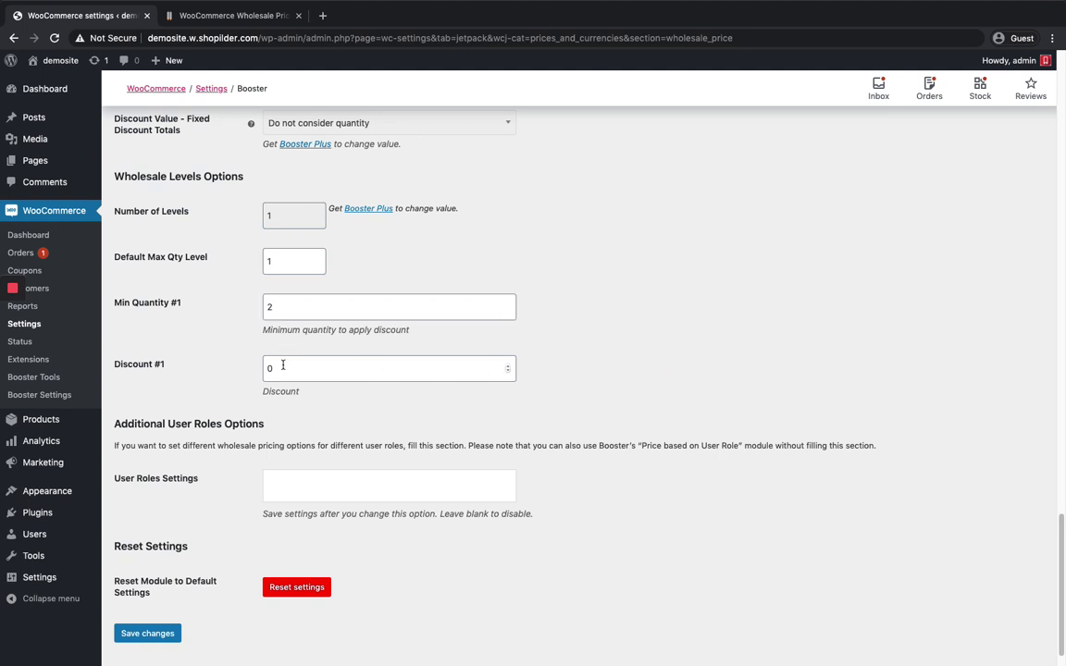
pyautogui.click(281, 369)
pyautogui.press('BackSpace')
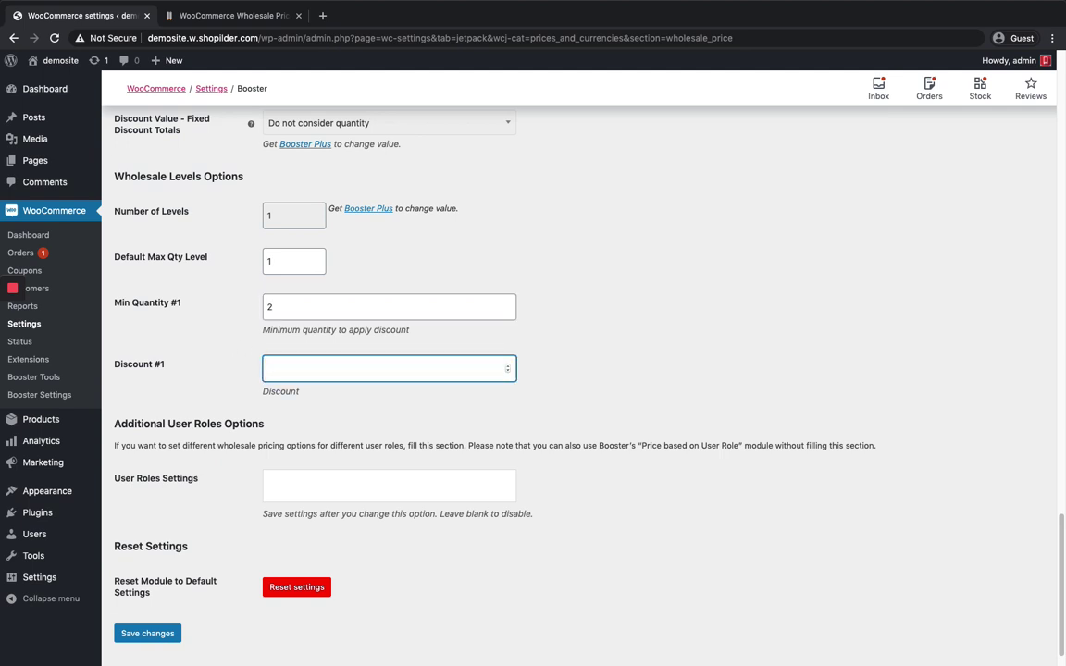
pyautogui.click(573, 392)
pyautogui.scroll(-1, 608, 440)
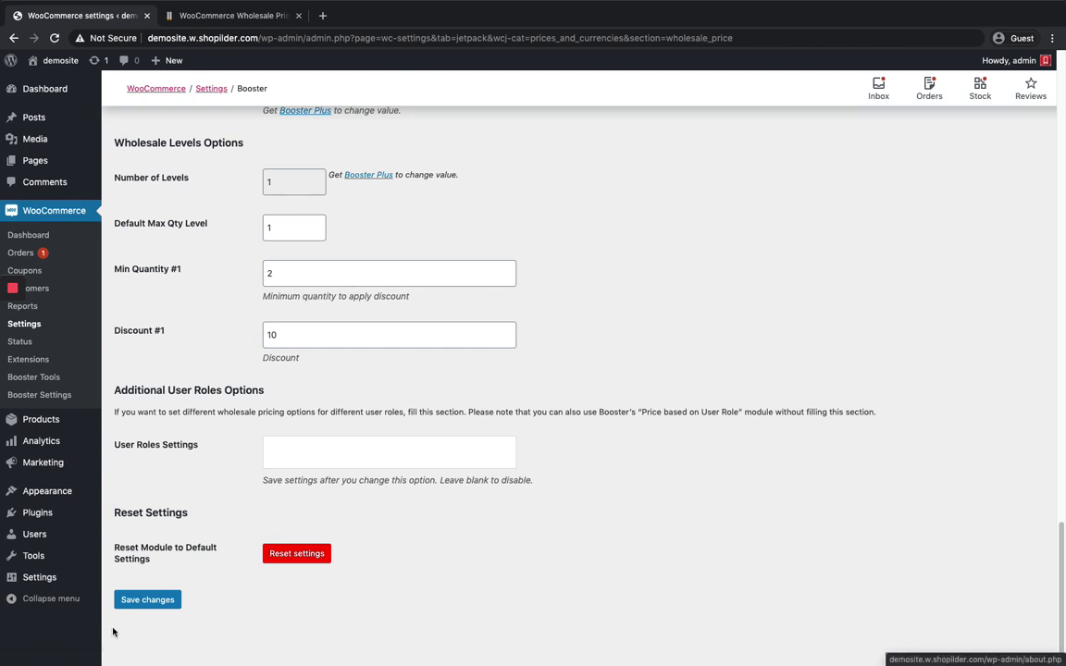
pyautogui.click(148, 599)
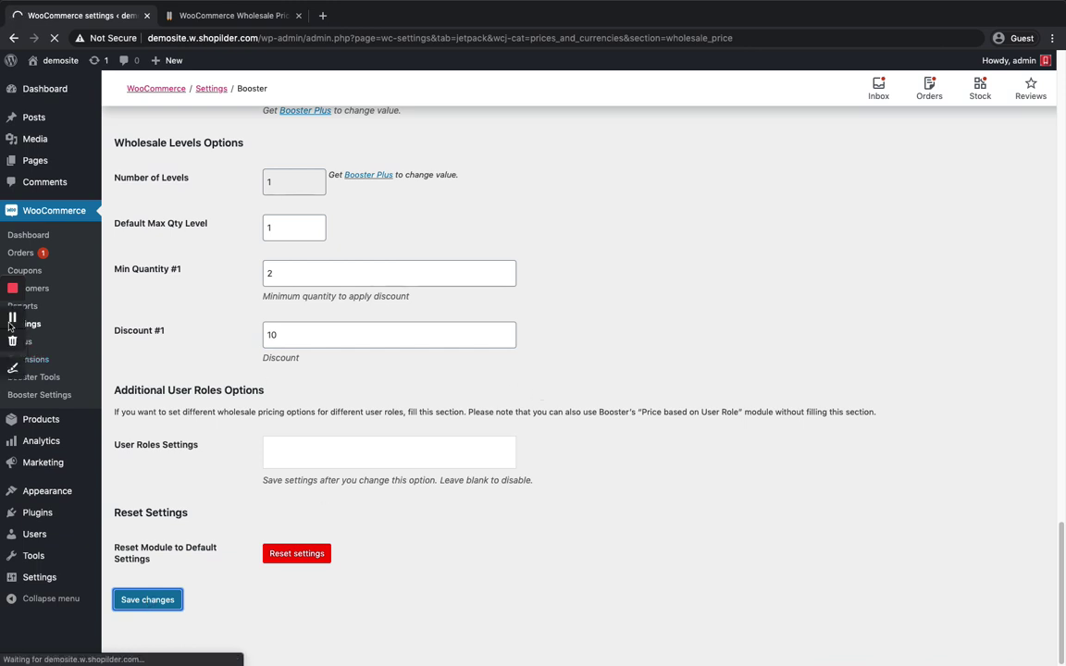
# Copy the [wcj_product_wholesale_price_table] shortcode from the Wholesale Price module options.
pyautogui.scroll(-2, 113, 299)
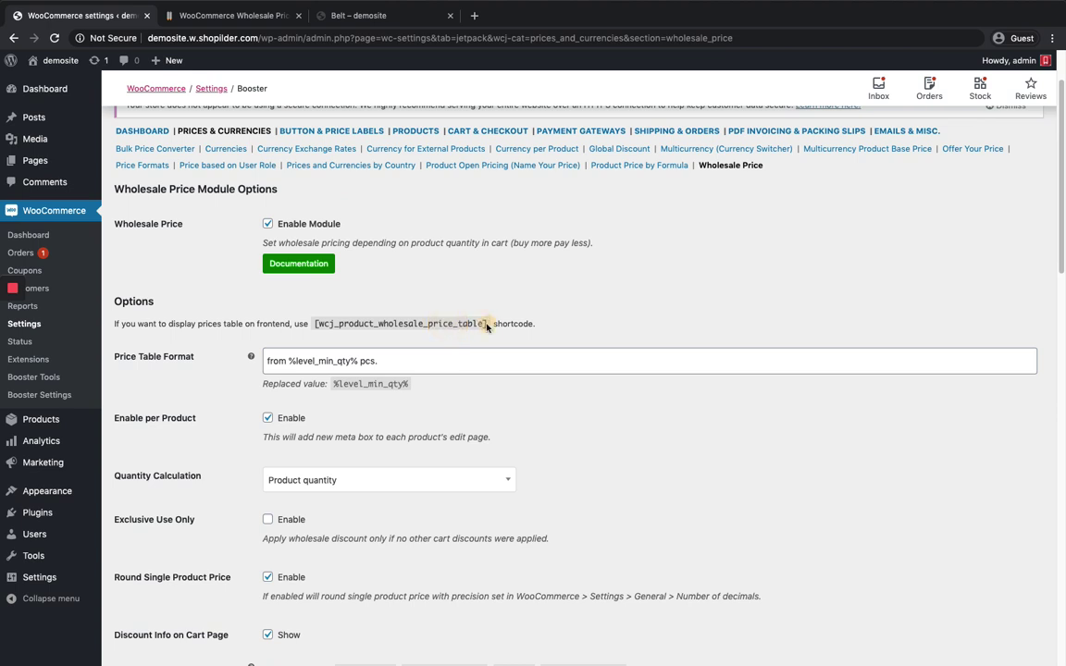
pyautogui.moveTo(293, 324); pyautogui.dragTo(487, 324)
pyautogui.moveTo(315, 324); pyautogui.dragTo(490, 324)
pyautogui.hotkey('ctrl', 'c')
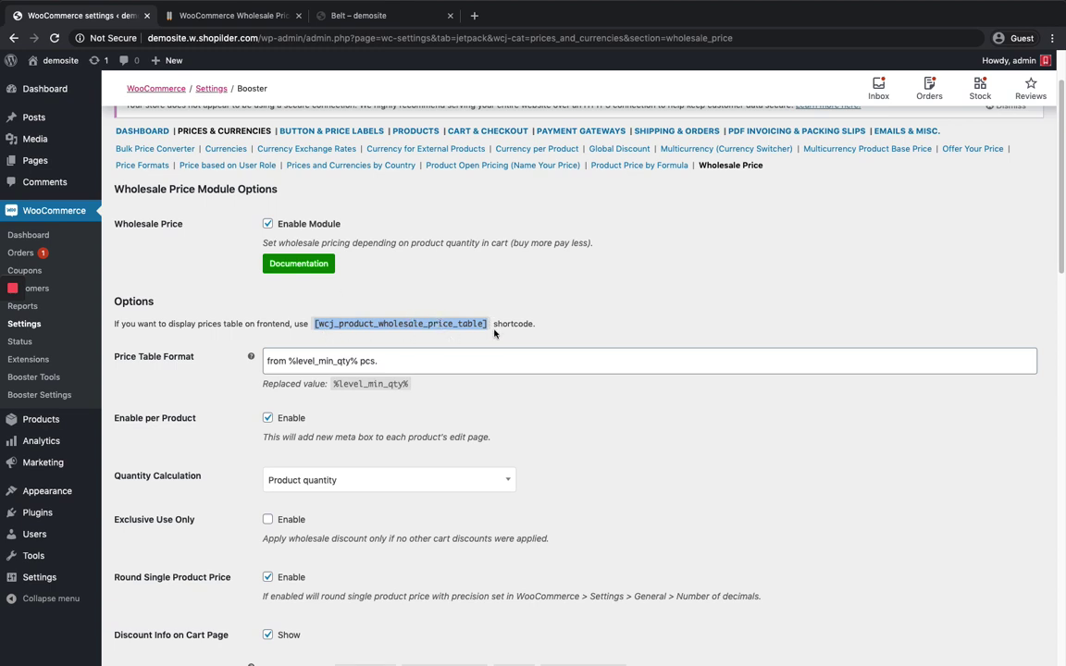
# Open the settings of the Product Info module in Booster's Products category.
pyautogui.scroll(2, 496, 334)
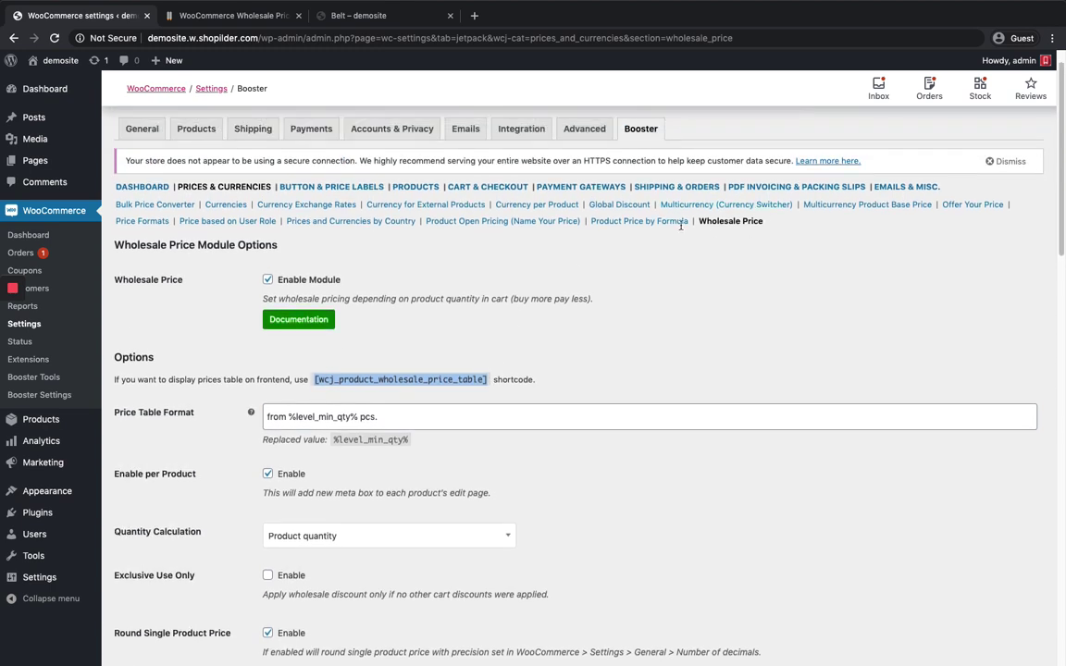
pyautogui.click(415, 187)
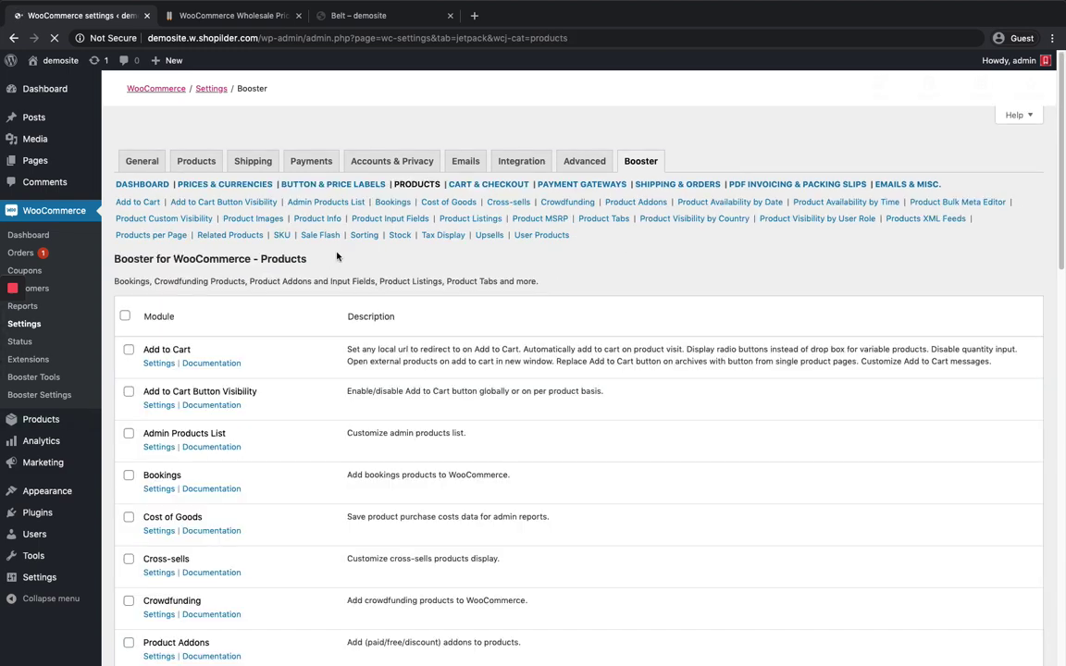
pyautogui.click(343, 256)
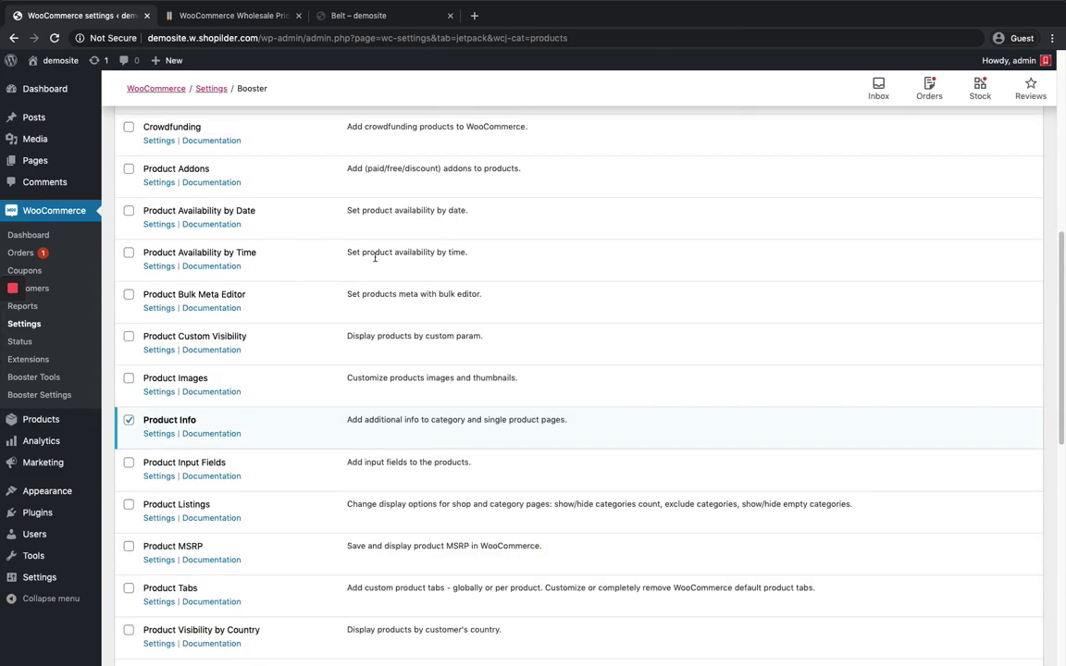
pyautogui.click(158, 433)
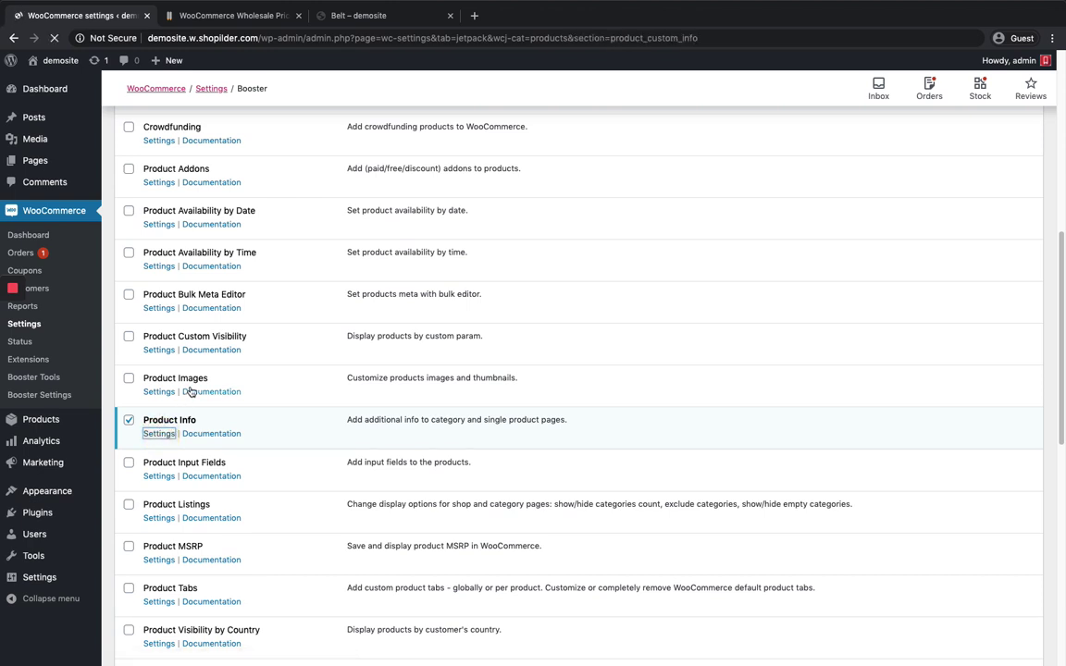
# Replace the content of Block #1 under Single Product Pages with the [wcj_product_wholesale_price_table] shortcode.
pyautogui.scroll(-5, 285, 366)
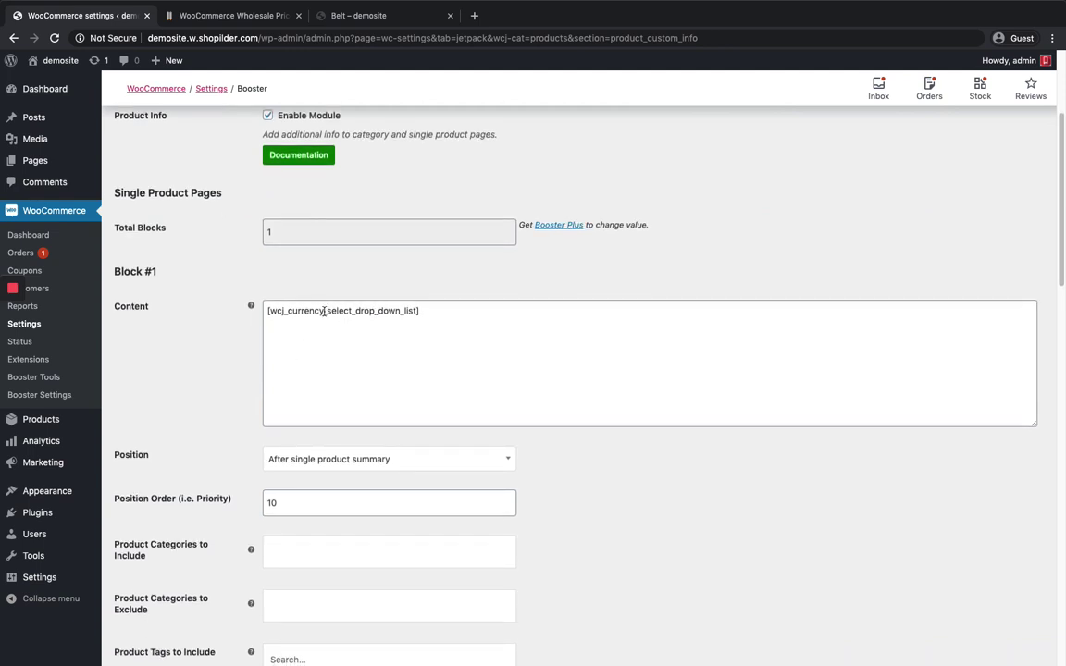
pyautogui.moveTo(265, 311); pyautogui.dragTo(445, 313)
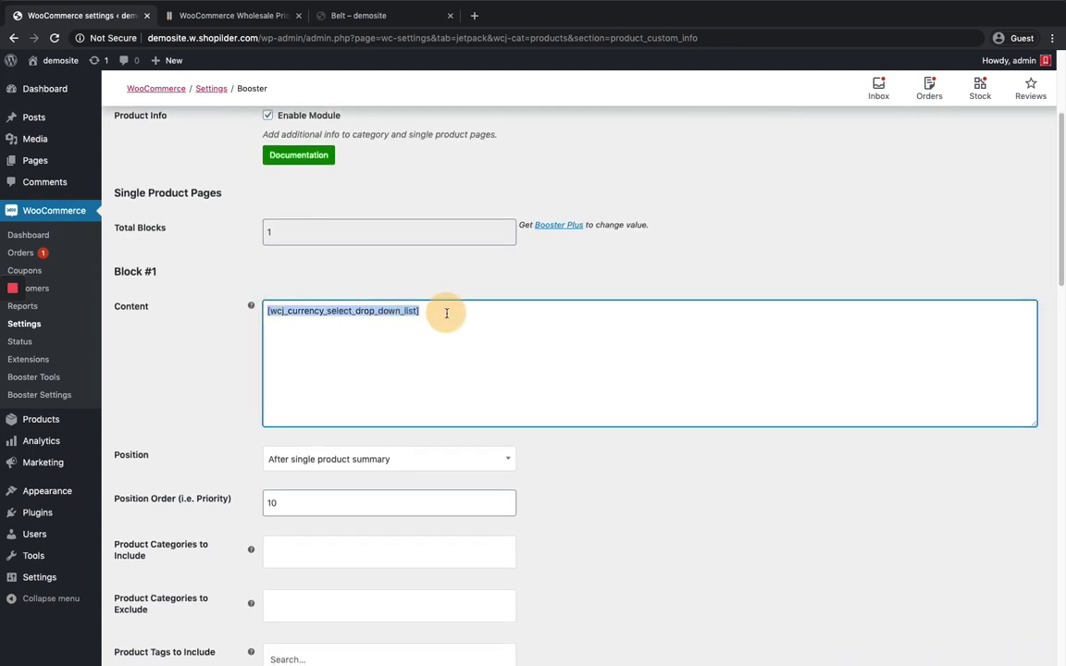
pyautogui.press('BackSpace')
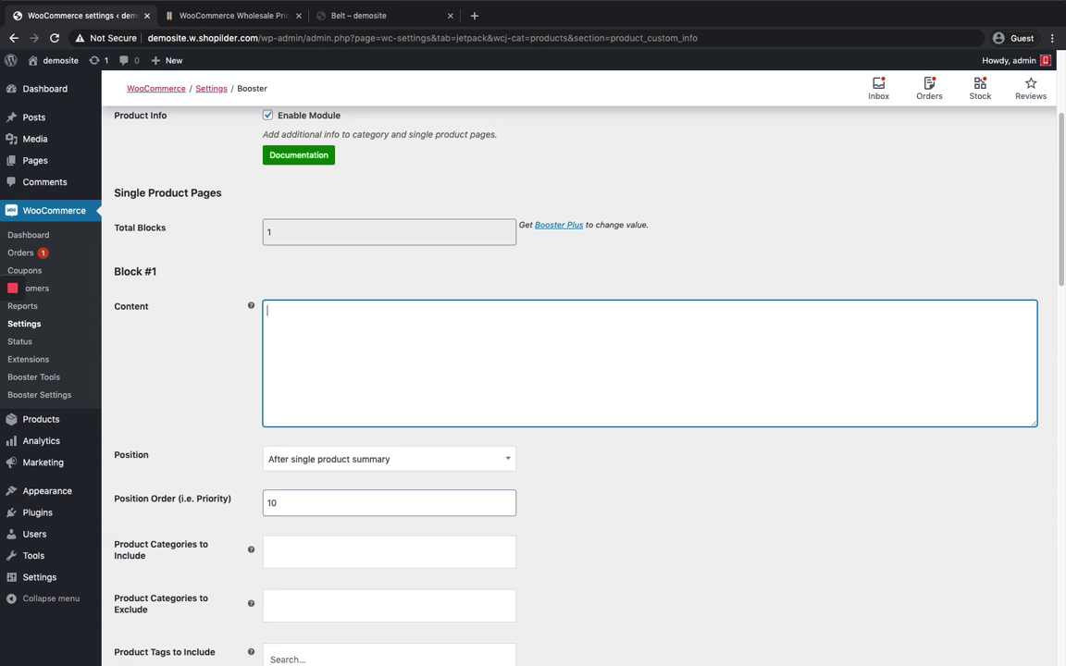
pyautogui.hotkey('ctrl', 'v')
# Replace the content of Block #1 under Archives with the [wcj_product_wholesale_price_table] shortcode and save the Product Info settings.
pyautogui.scroll(-10, 463, 338)
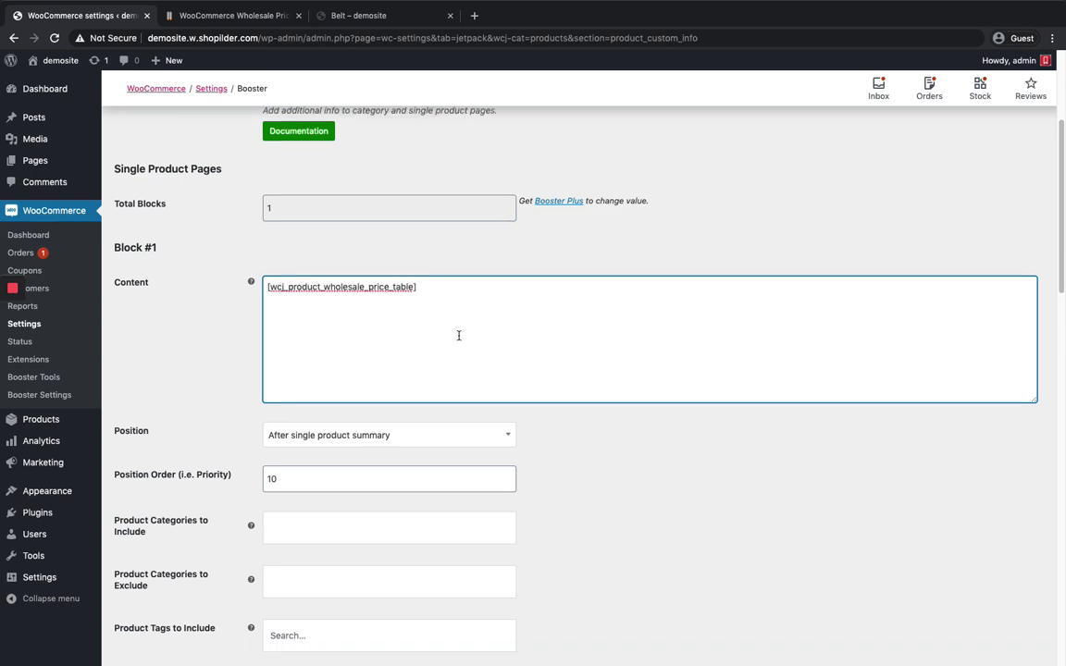
pyautogui.scroll(-9, 467, 340)
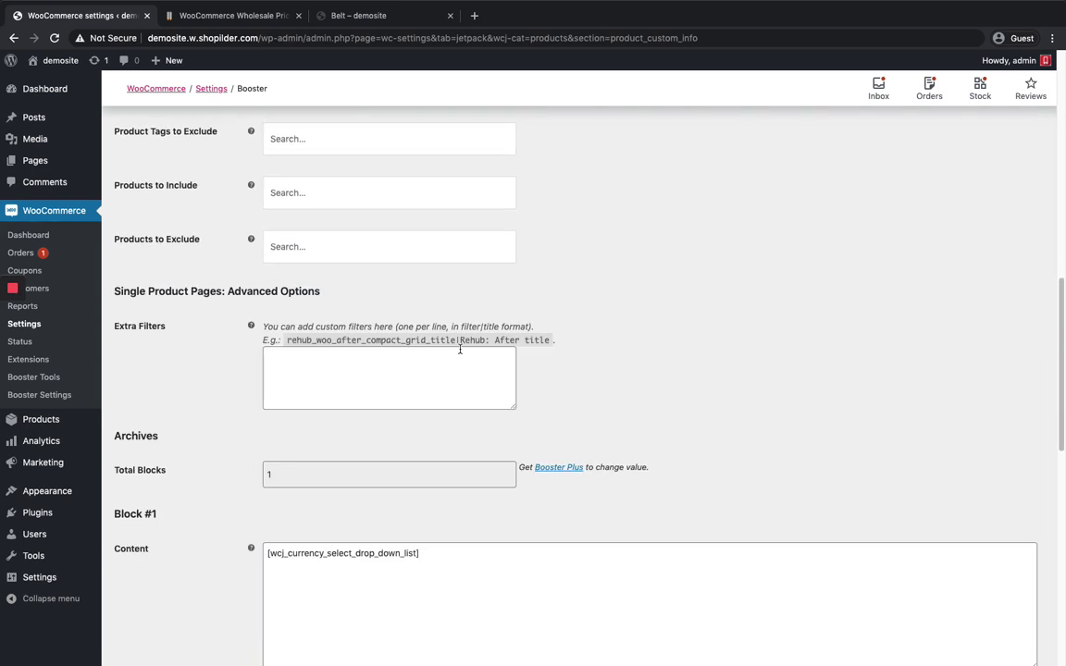
pyautogui.click(429, 238)
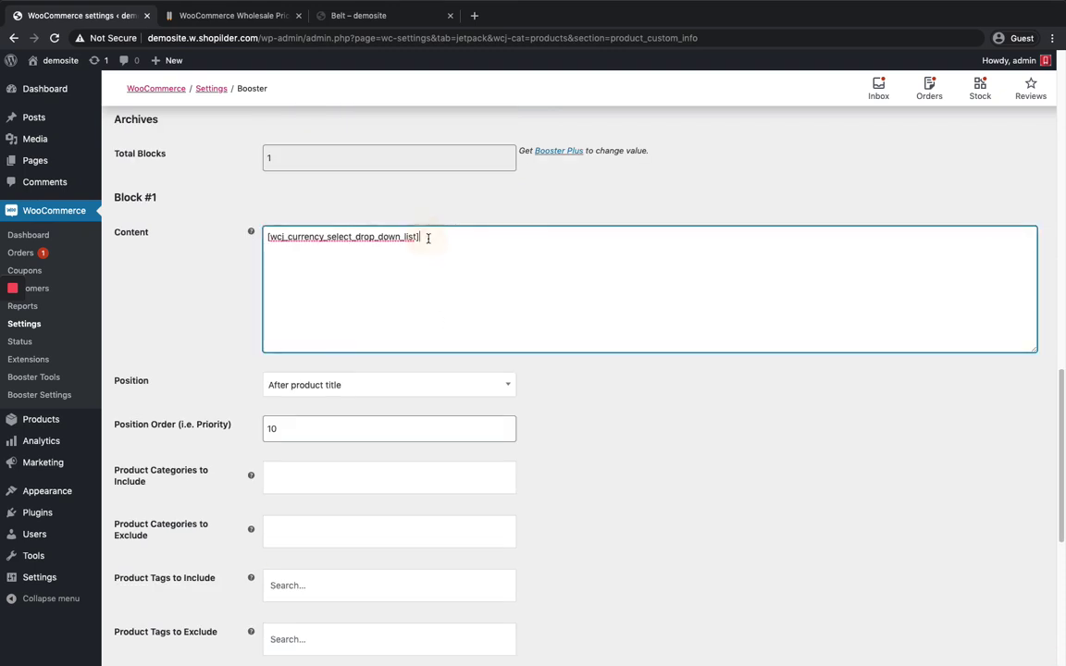
pyautogui.hotkey('ctrl', 'a')
pyautogui.hotkey('ctrl', 'v')
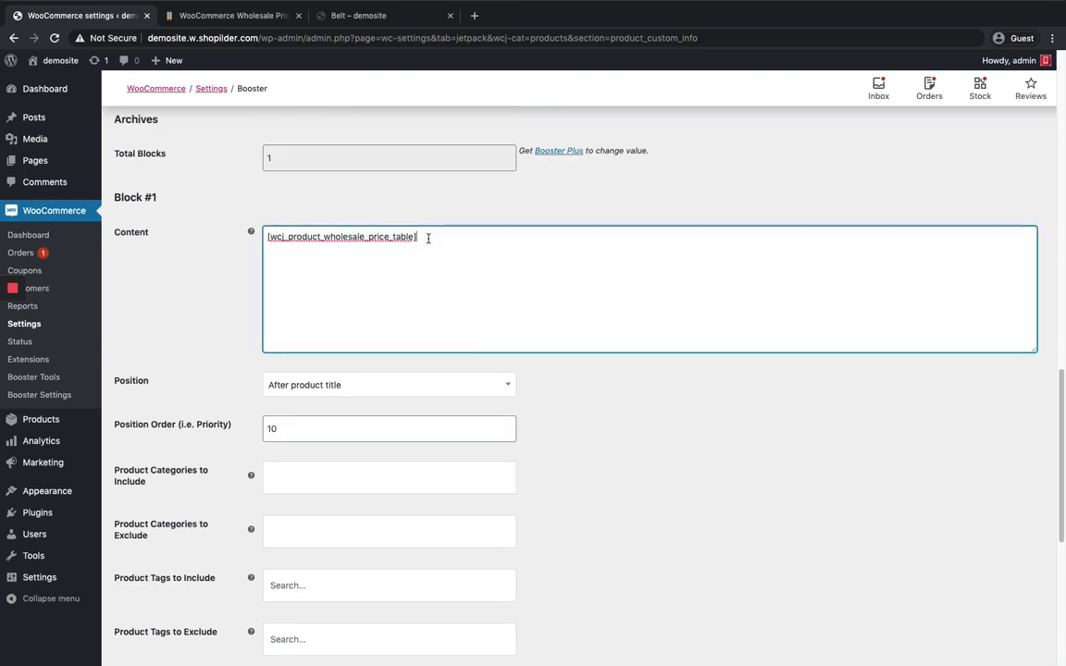
pyautogui.scroll(-9, 428, 238)
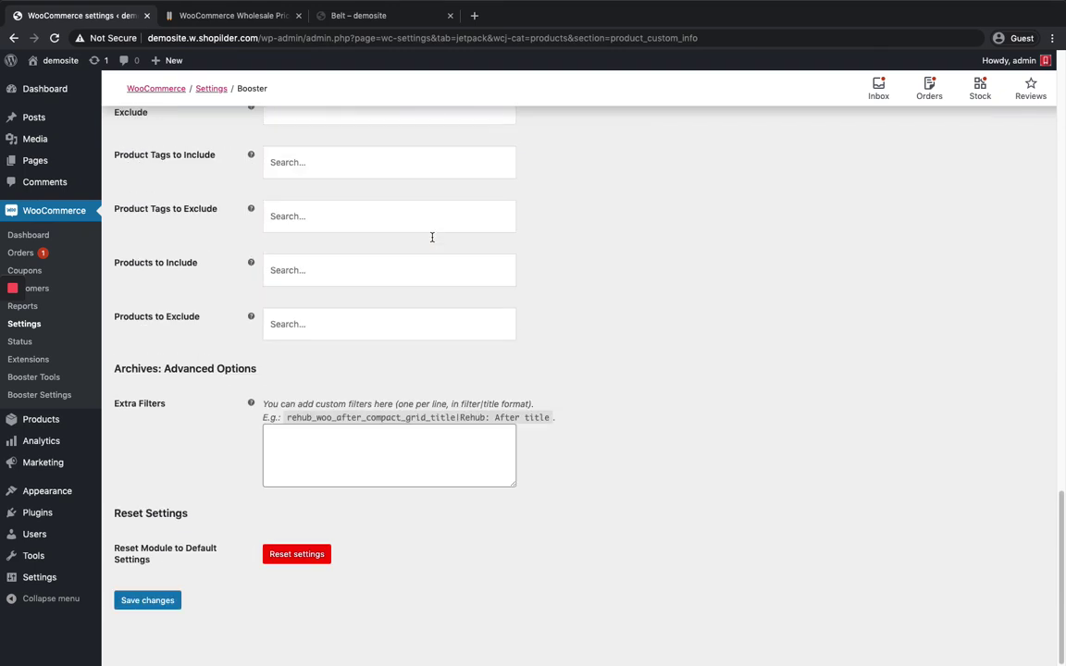
pyautogui.click(147, 600)
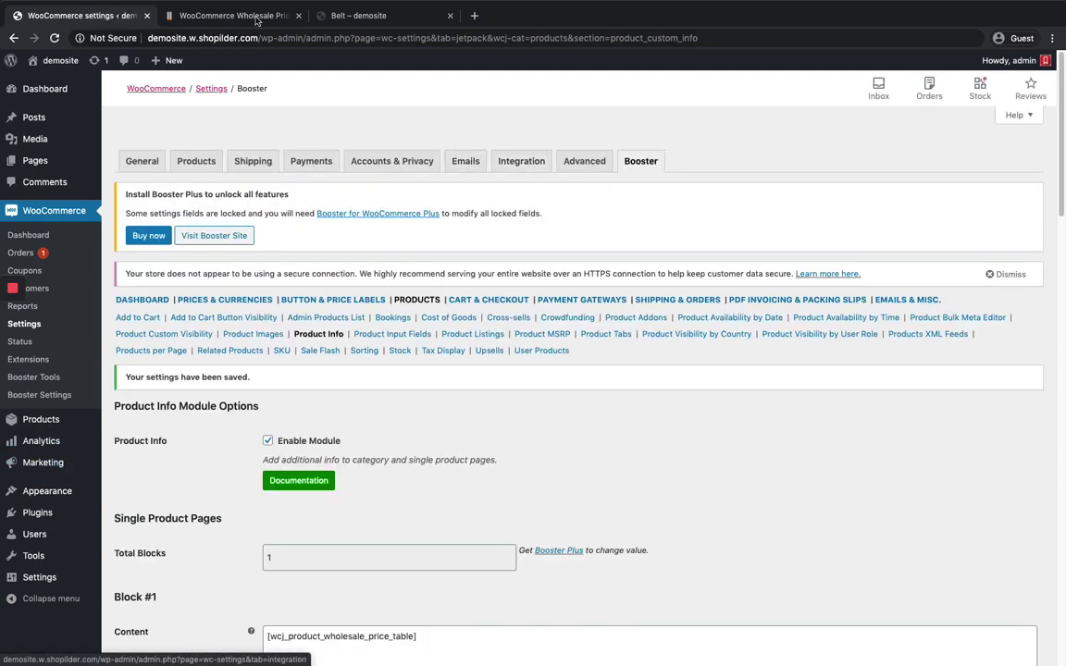
# Reload the Belt product page on the storefront and check it for the wholesale price table.
pyautogui.moveTo(487, 4)
pyautogui.click(370, 46)
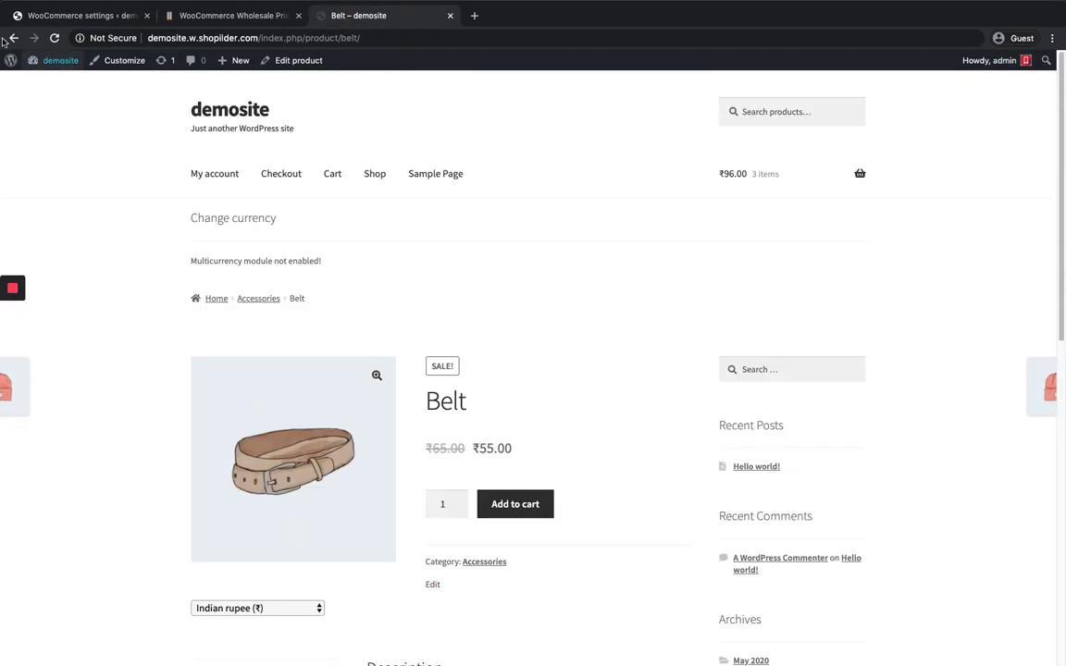
pyautogui.click(55, 38)
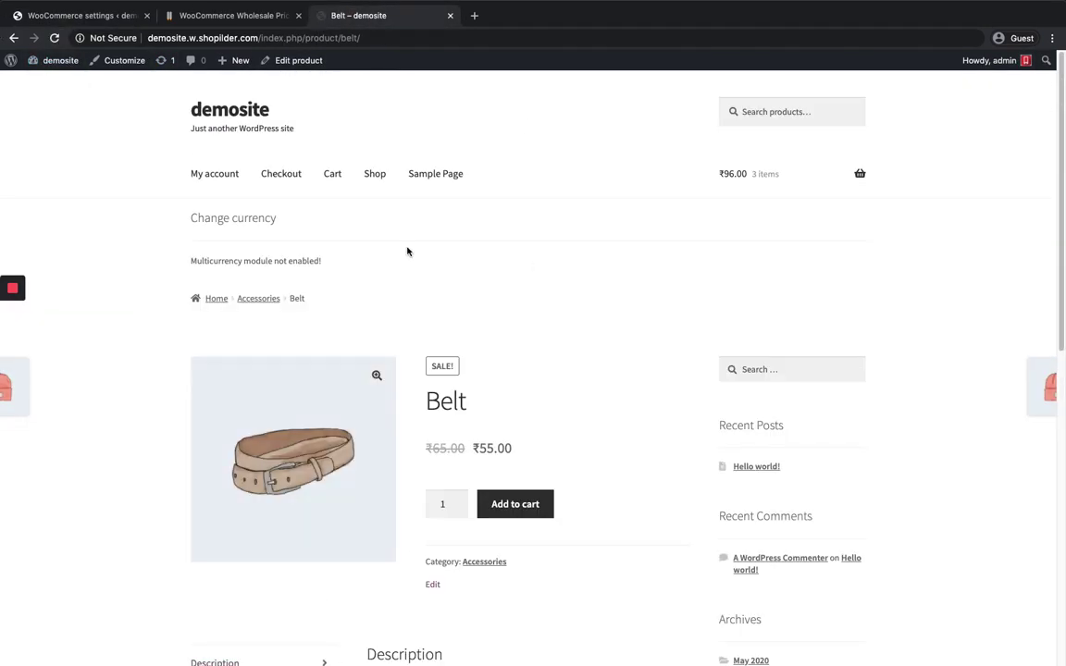
pyautogui.scroll(-4, 407, 250)
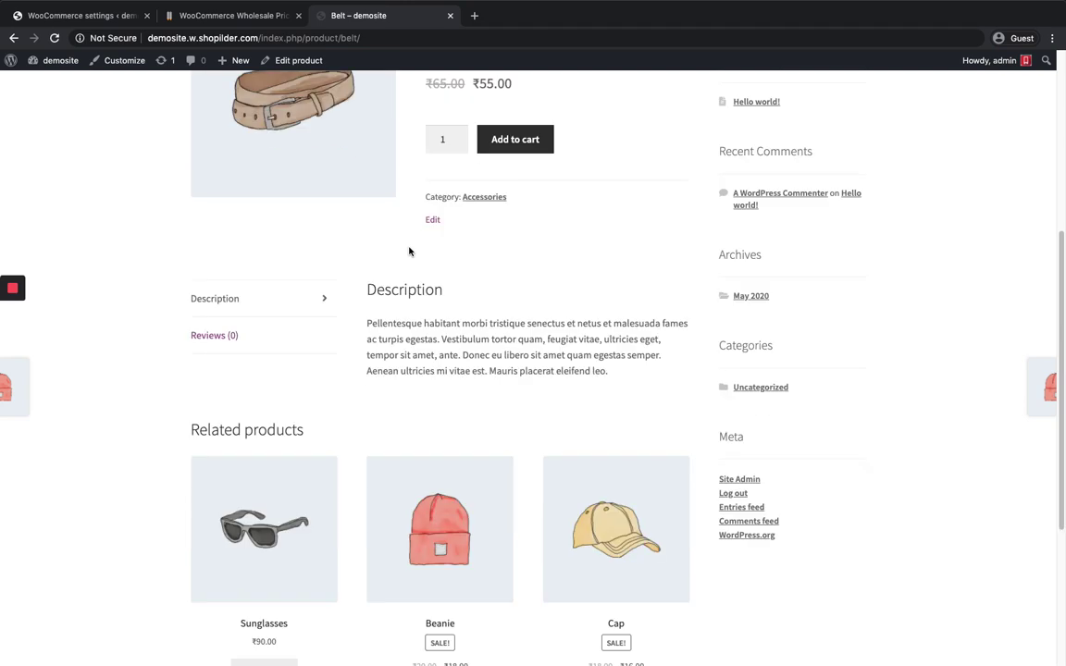
# Refresh the Belt page again, look through it for the wholesale price table, and open the Shop page.
pyautogui.scroll(8, 404, 249)
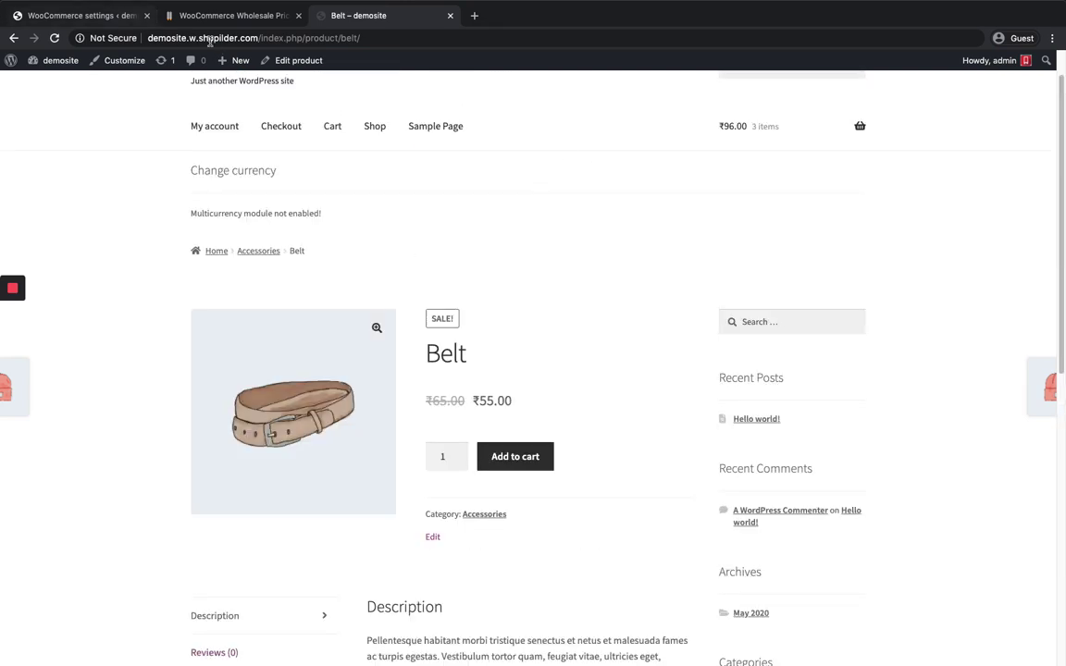
pyautogui.click(54, 38)
pyautogui.moveTo(2, 302)
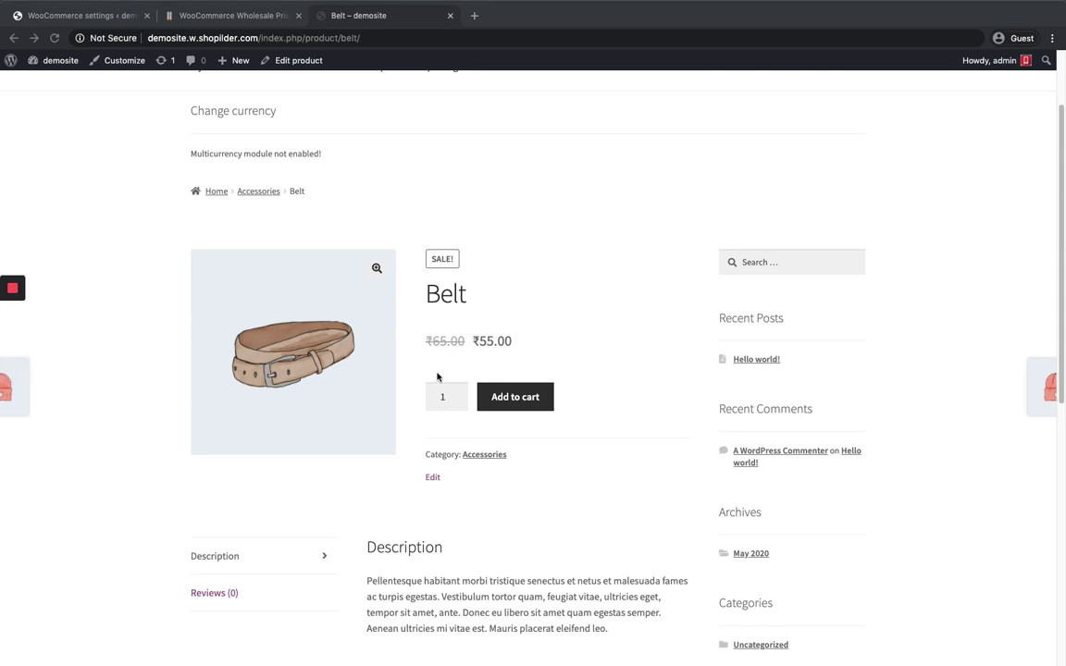
pyautogui.scroll(-1, 436, 376)
pyautogui.scroll(-5, 437, 376)
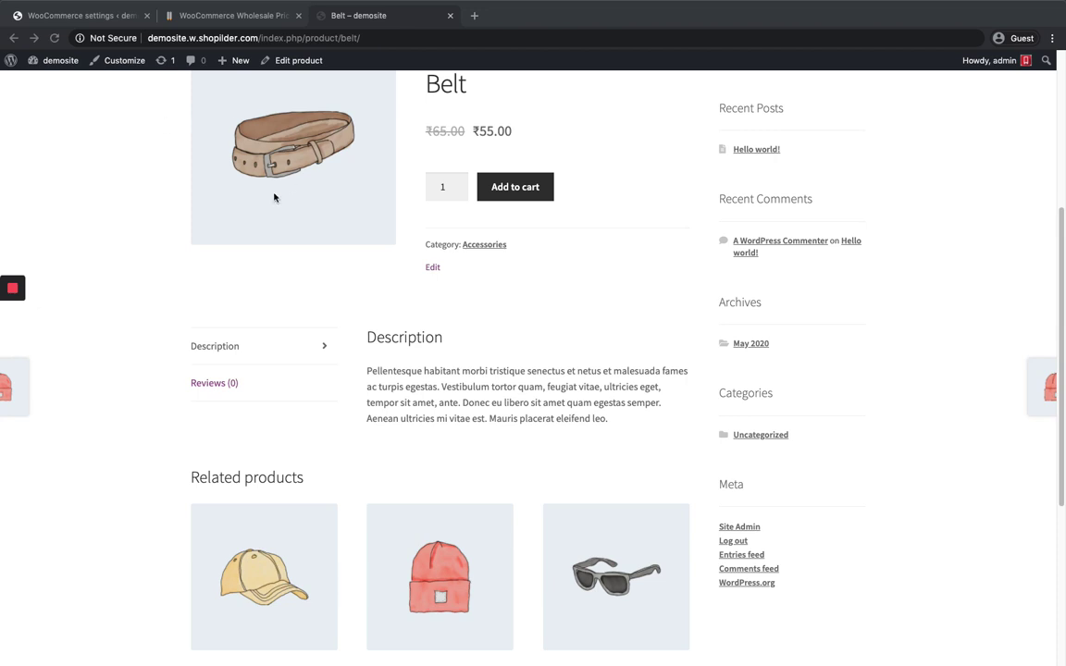
pyautogui.scroll(2, 275, 198)
pyautogui.scroll(5, 275, 198)
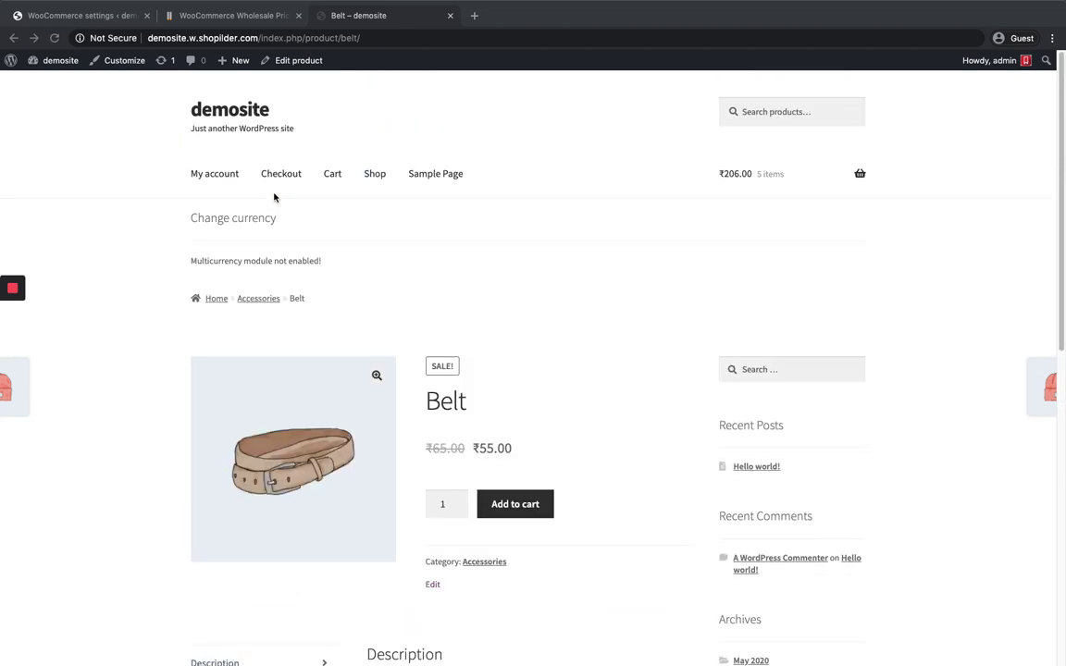
pyautogui.click(374, 174)
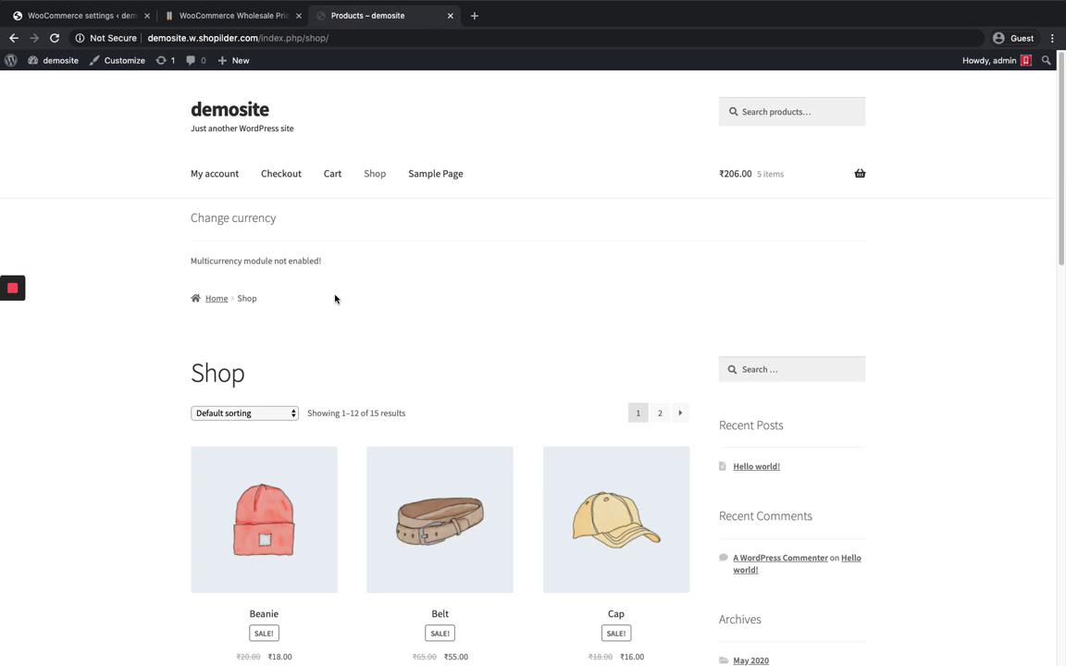
pyautogui.scroll(-1, 346, 297)
# Turn off Enable per Product in the Wholesale Price module settings and save the changes.
pyautogui.click(100, 16)
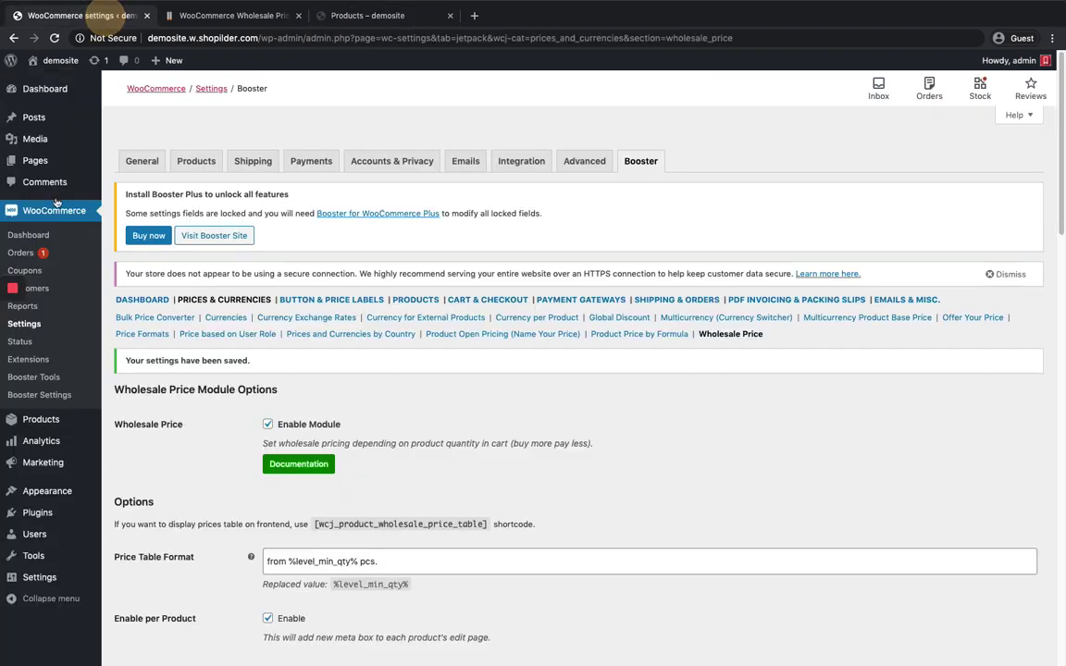
pyautogui.scroll(-4, 380, 241)
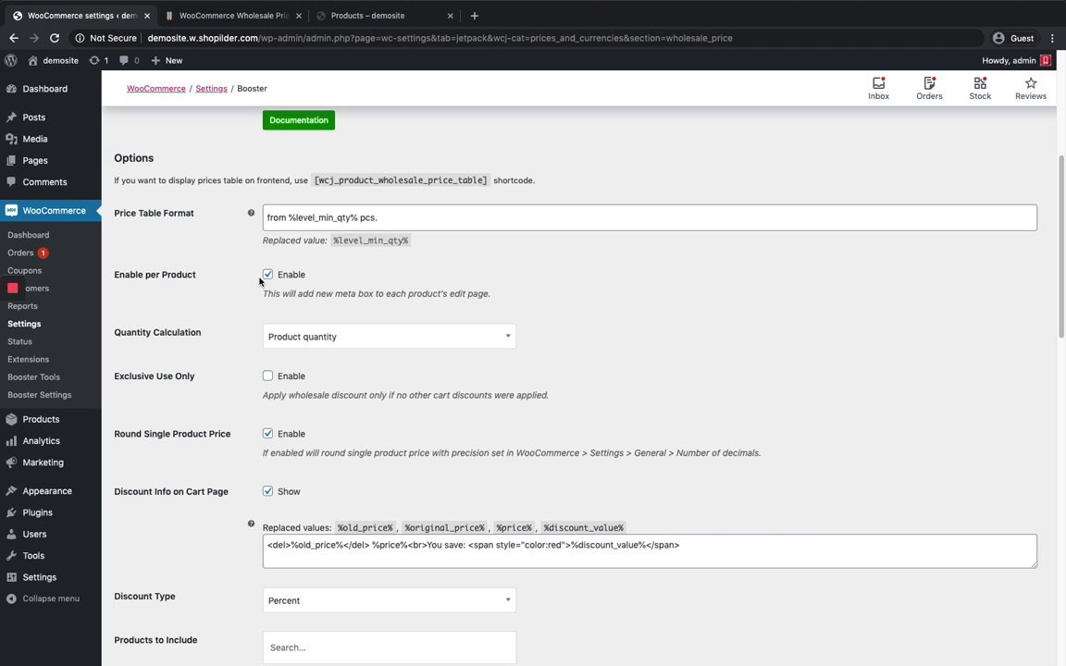
pyautogui.click(267, 274)
pyautogui.scroll(-15, 282, 294)
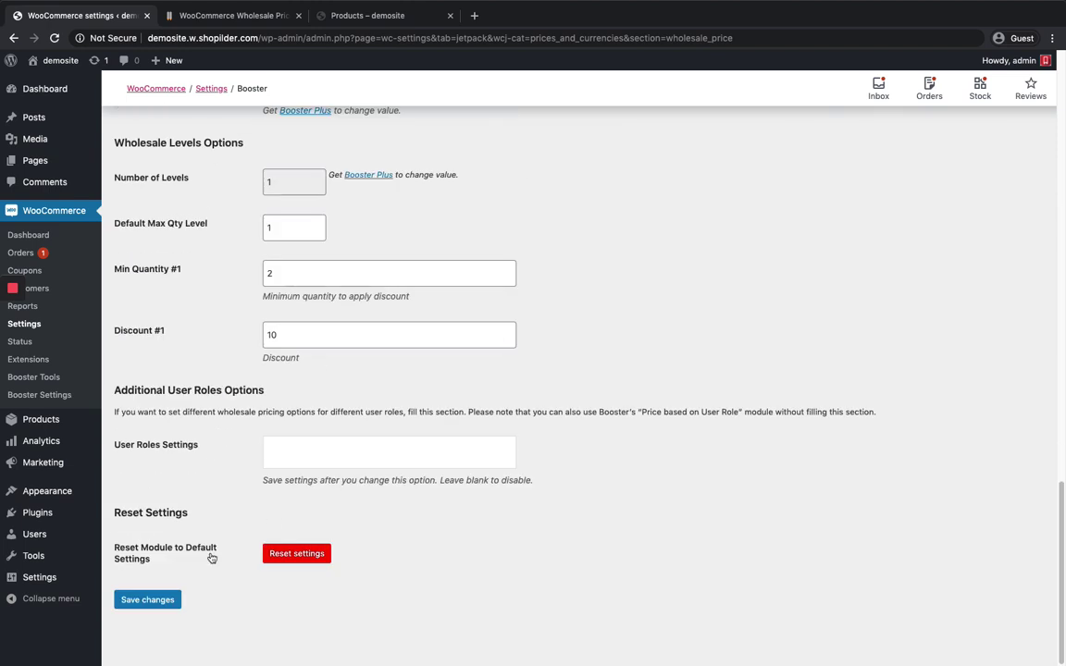
pyautogui.click(164, 599)
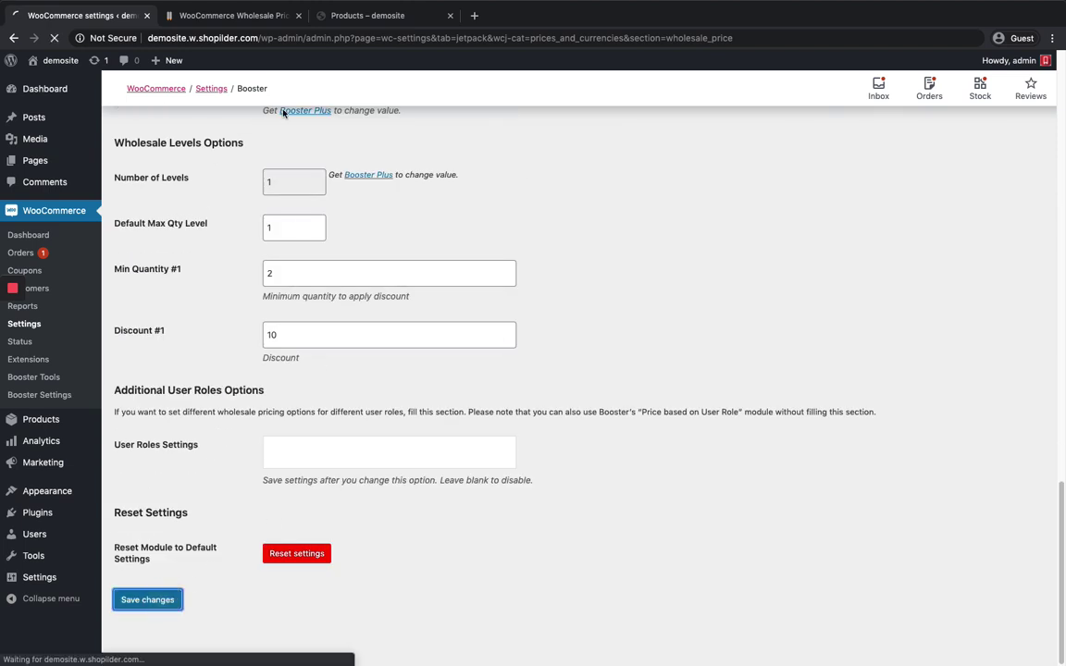
# Reload the storefront's Shop page and examine the wholesale price tables under the listed products.
pyautogui.click(366, 17)
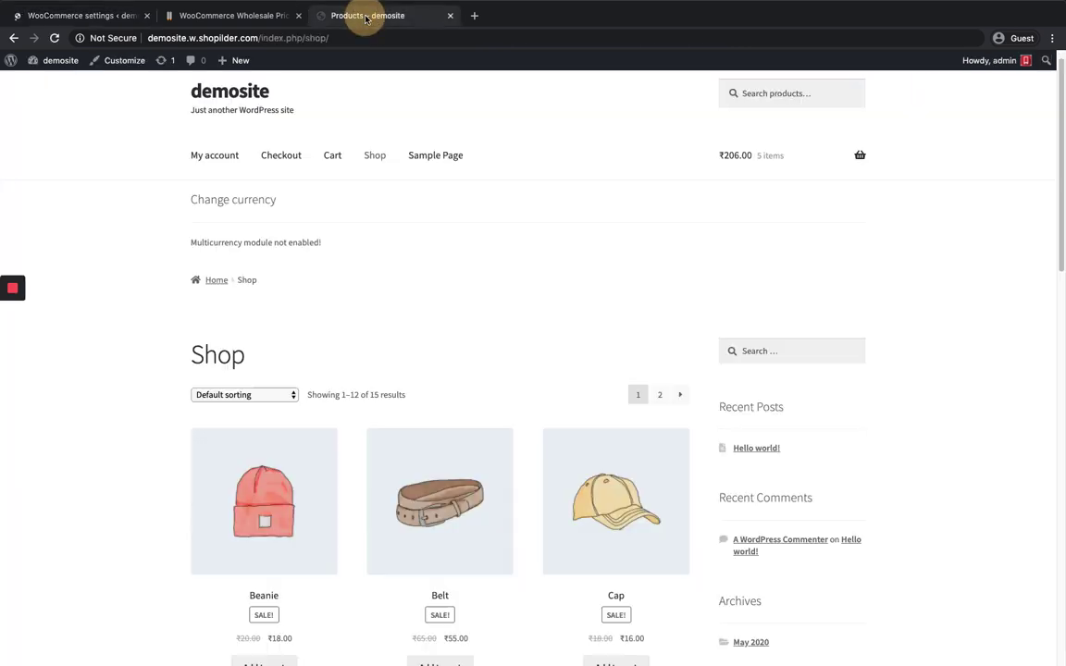
pyautogui.click(54, 38)
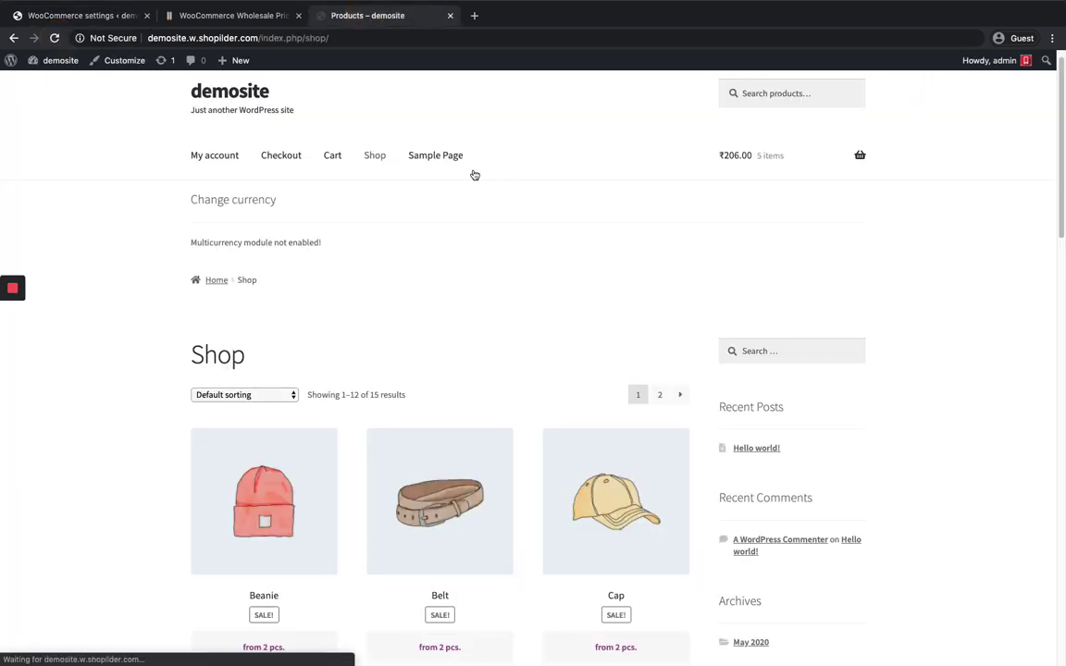
pyautogui.scroll(-5, 474, 173)
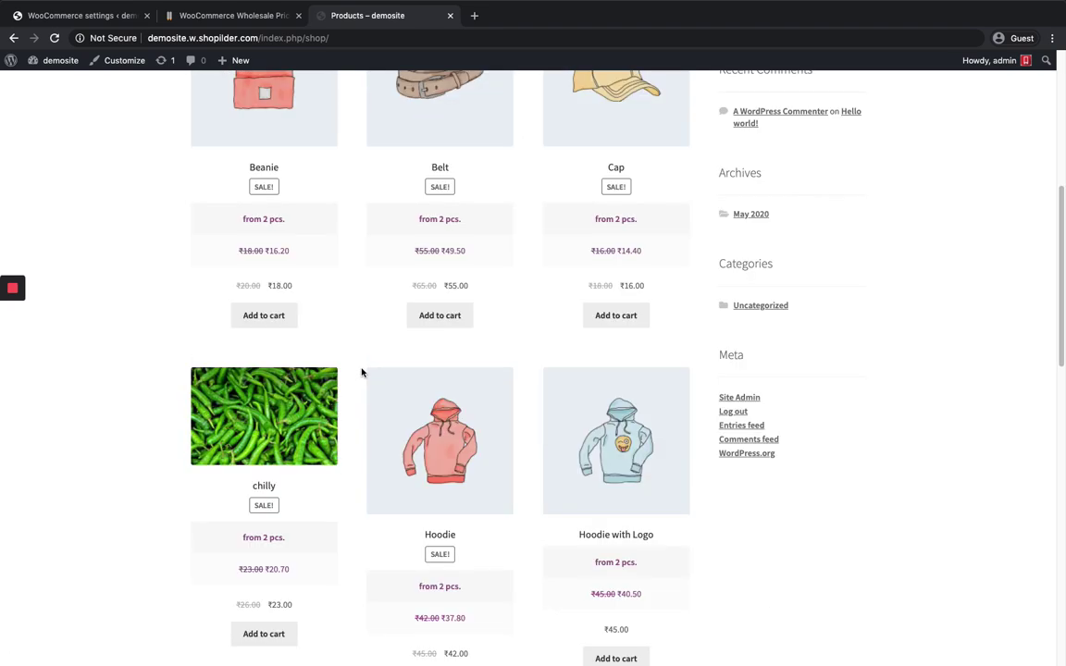
pyautogui.scroll(1, 297, 242)
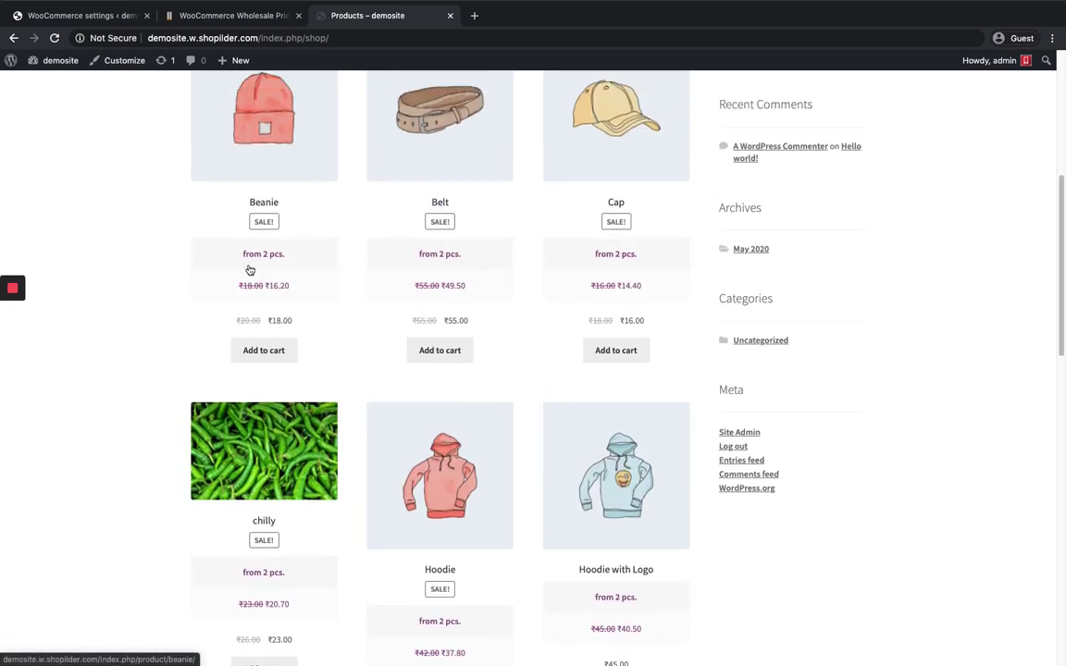
pyautogui.scroll(1, 250, 270)
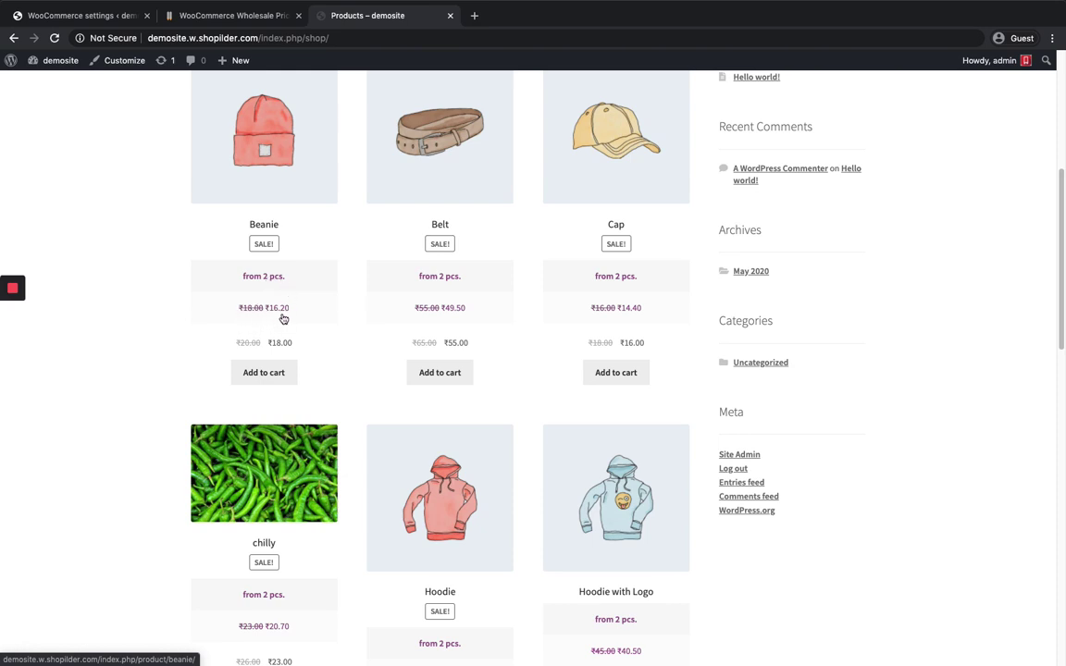
pyautogui.scroll(1, 296, 292)
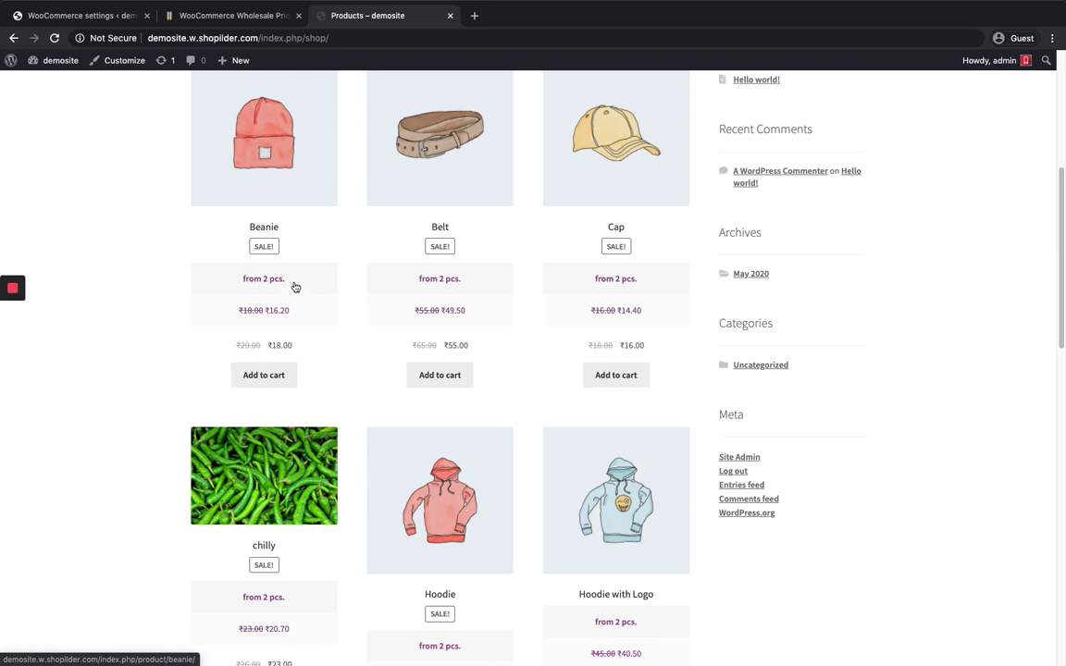
# Add the Beanie to the cart from the Shop page and view the cart's product lines.
pyautogui.click(273, 375)
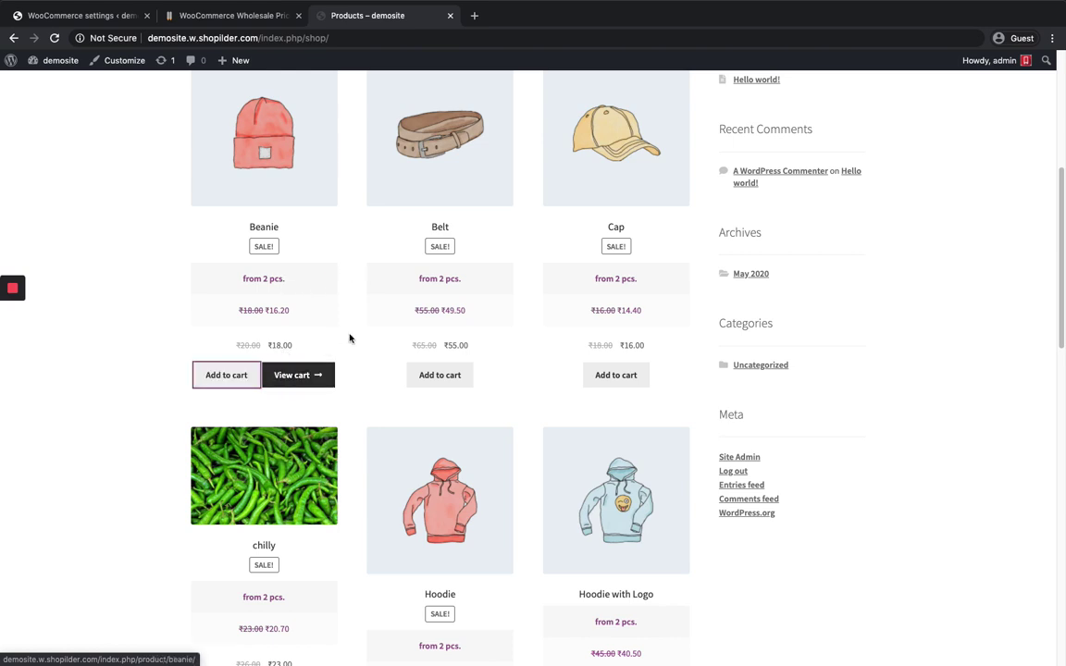
pyautogui.click(295, 375)
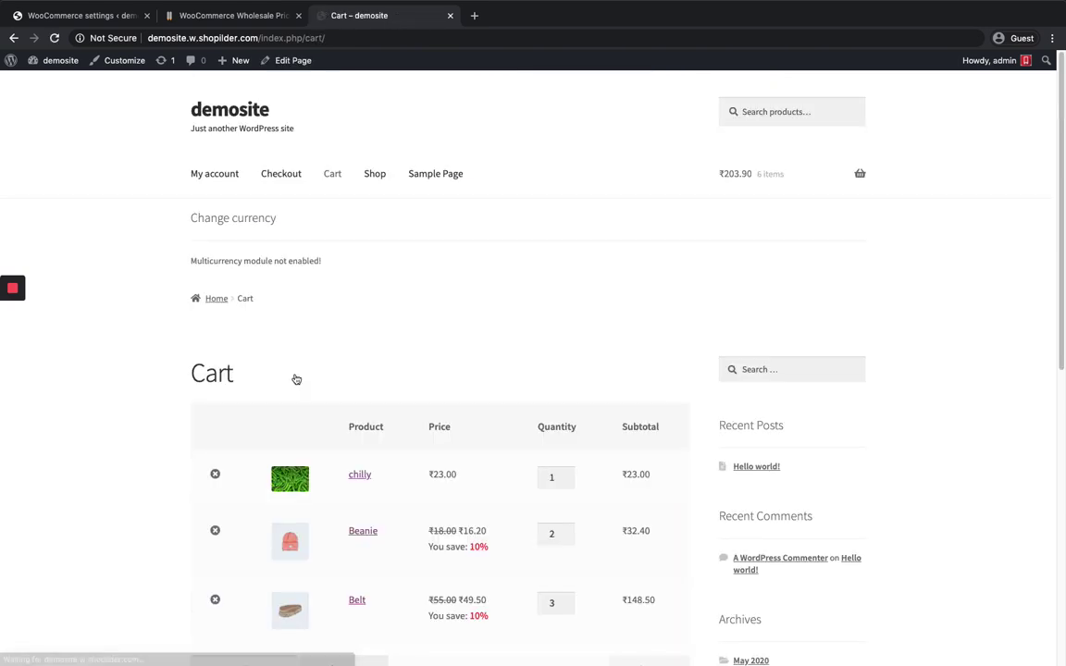
pyautogui.scroll(-3, 569, 365)
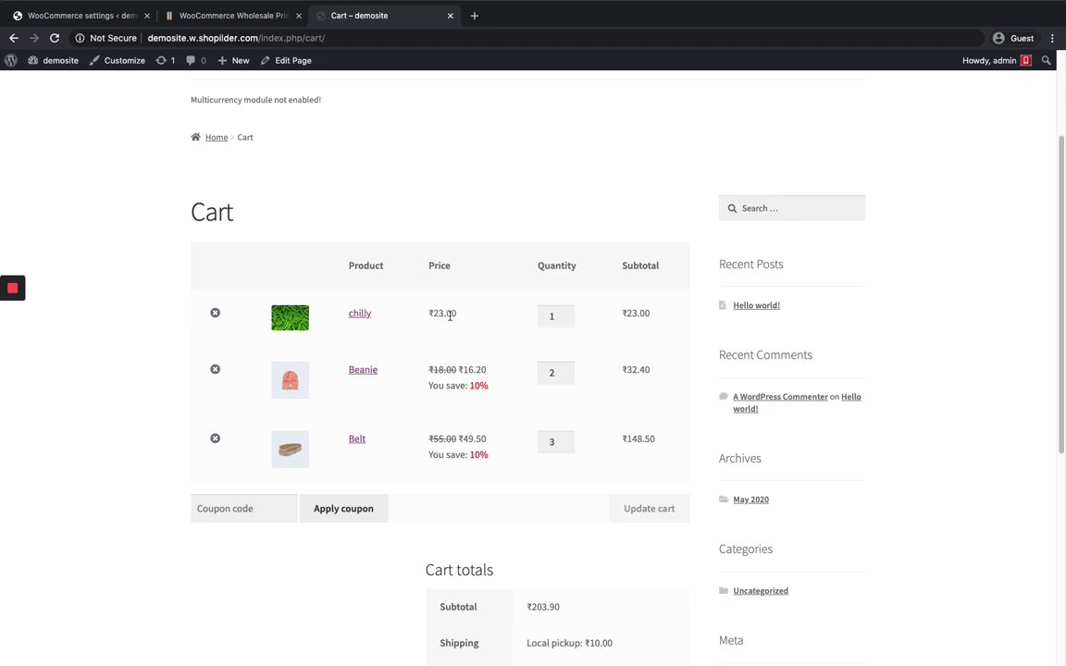
# Set the chilly quantity to 2 in the cart, update the cart, and check the discount on its price.
pyautogui.click(566, 315)
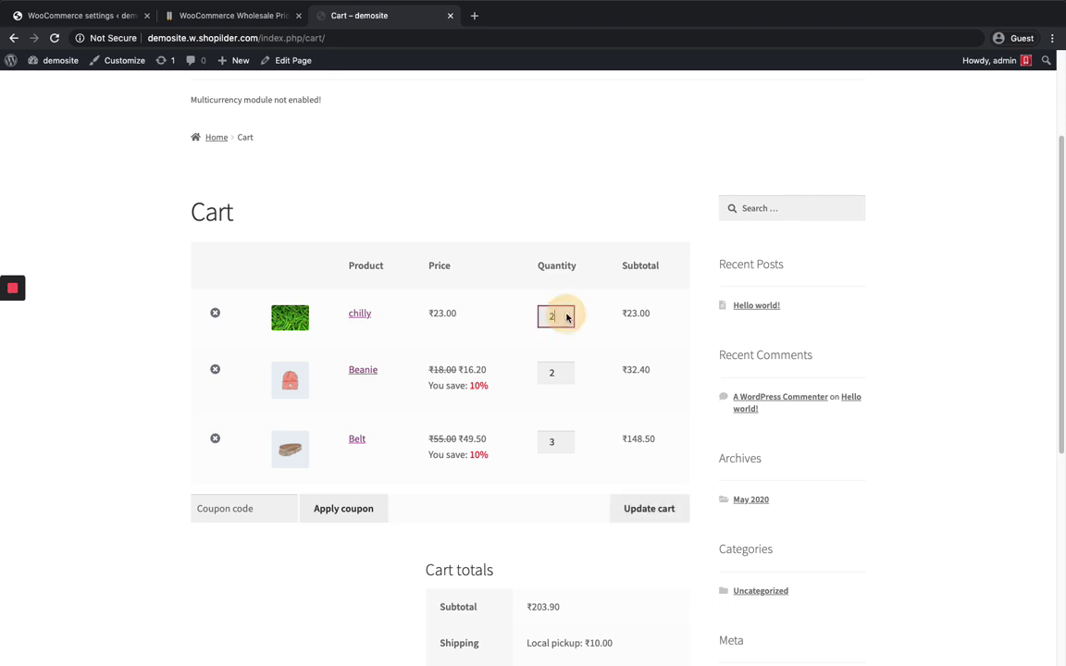
pyautogui.click(649, 508)
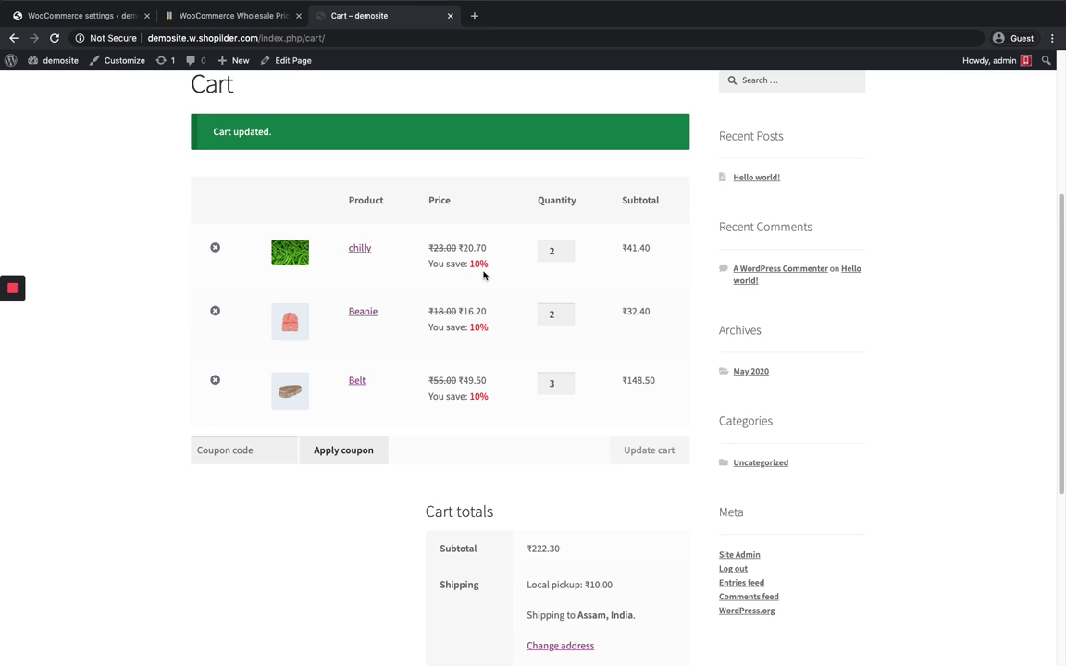
pyautogui.scroll(1, 494, 343)
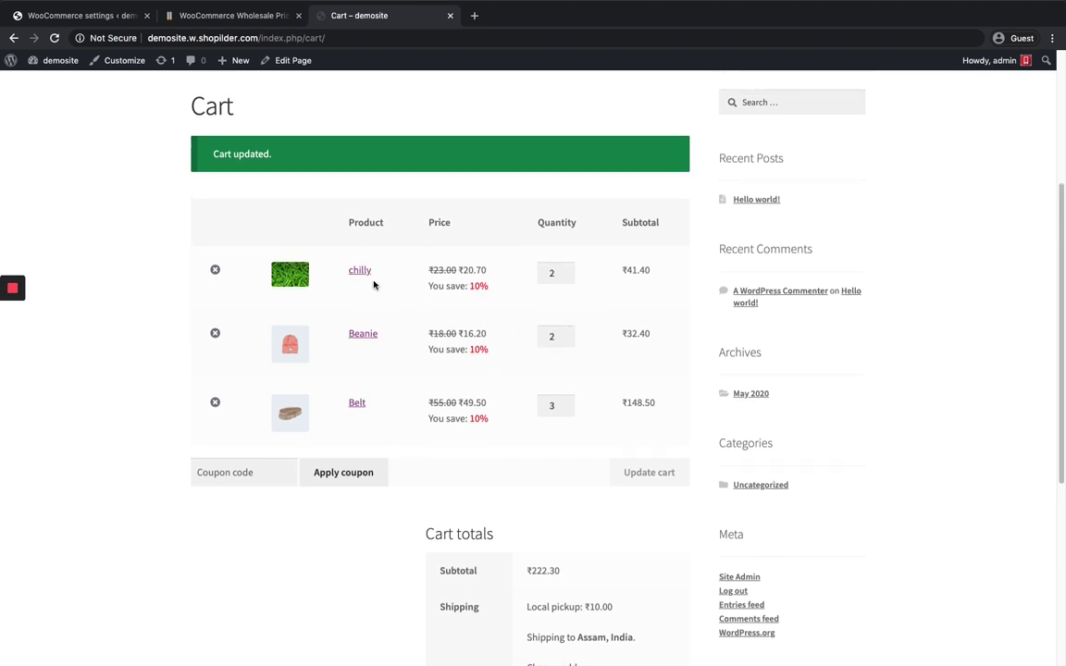
# Return to the Wholesale Price module options in the WooCommerce settings.
pyautogui.click(83, 15)
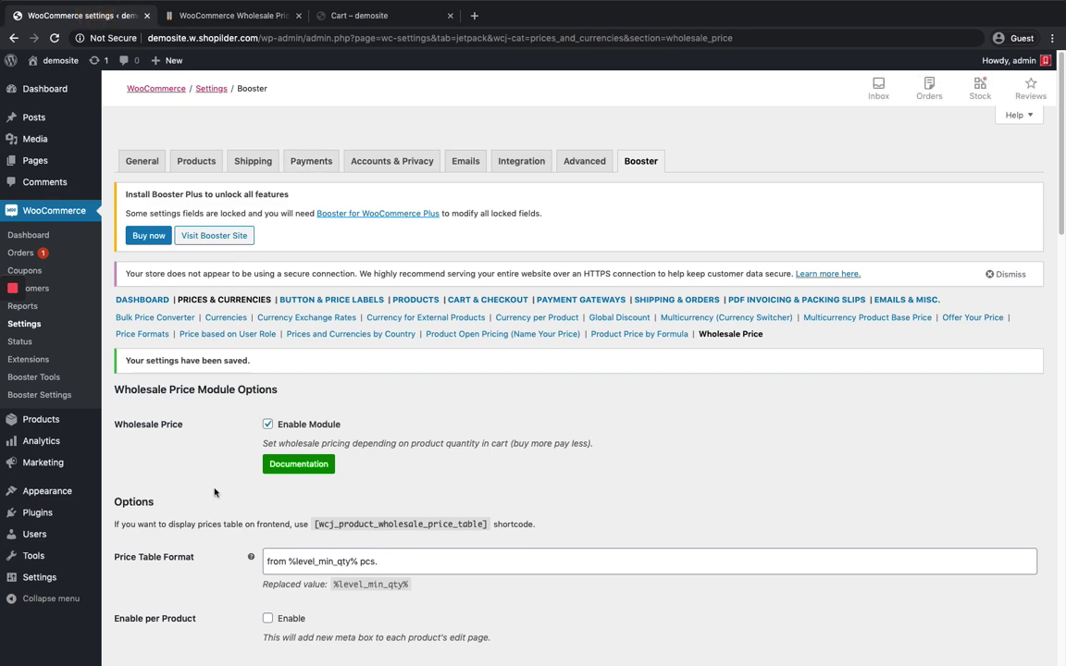
pyautogui.scroll(-10, 255, 454)
pyautogui.click(267, 366)
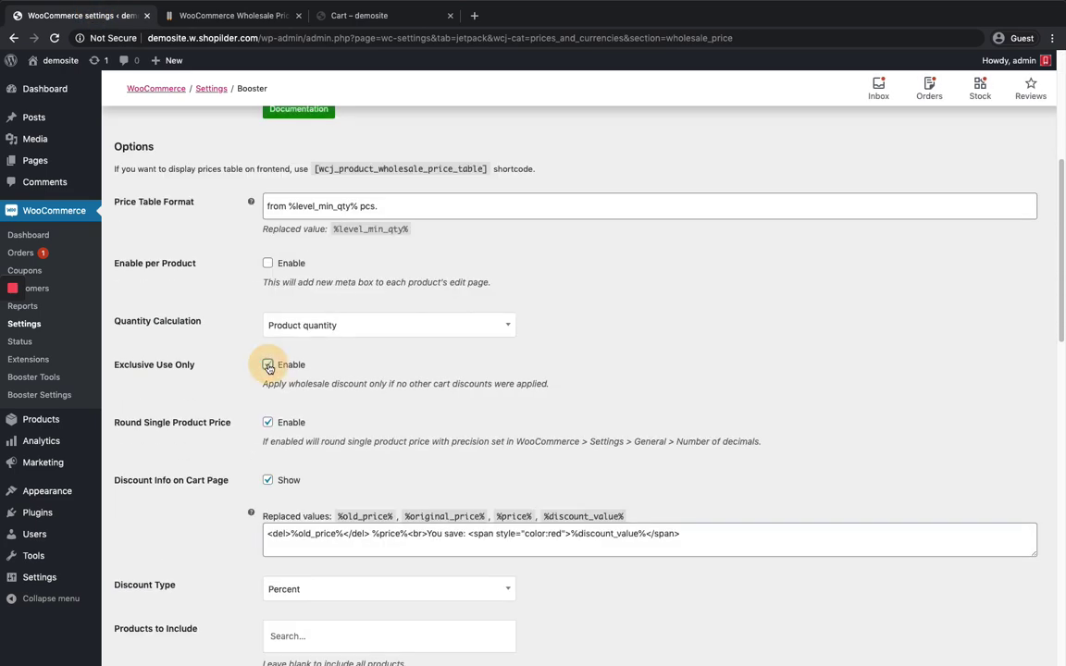
pyautogui.scroll(-7, 175, 532)
pyautogui.scroll(6, 248, 368)
pyautogui.scroll(2, 275, 370)
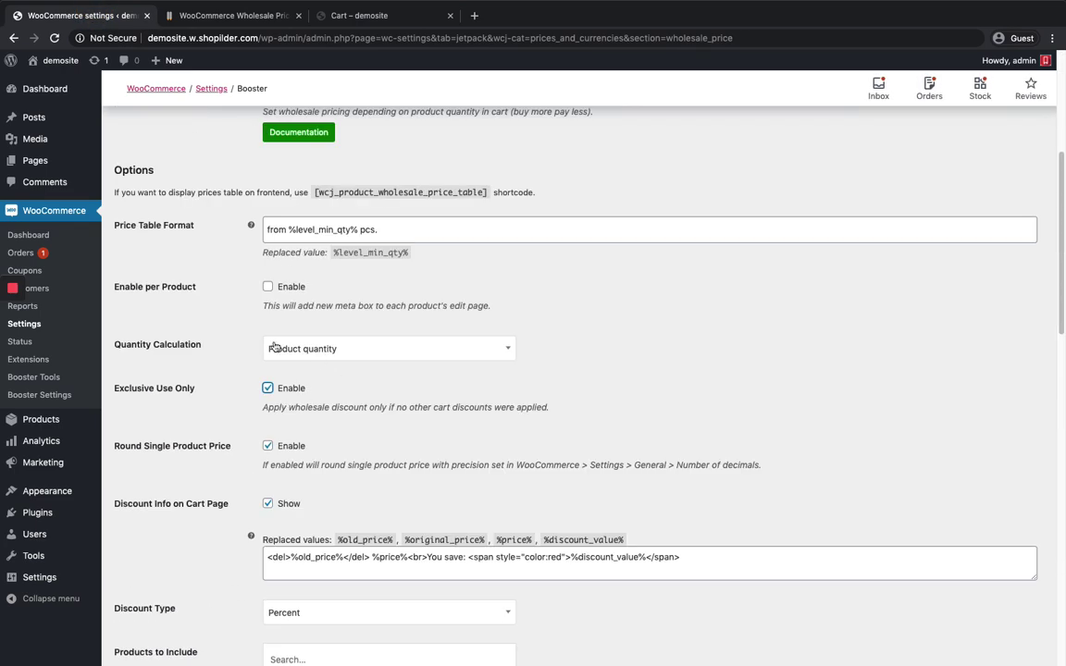
pyautogui.click(268, 388)
# Enable the Enable per Product option for wholesale pricing and save the module settings.
pyautogui.click(267, 286)
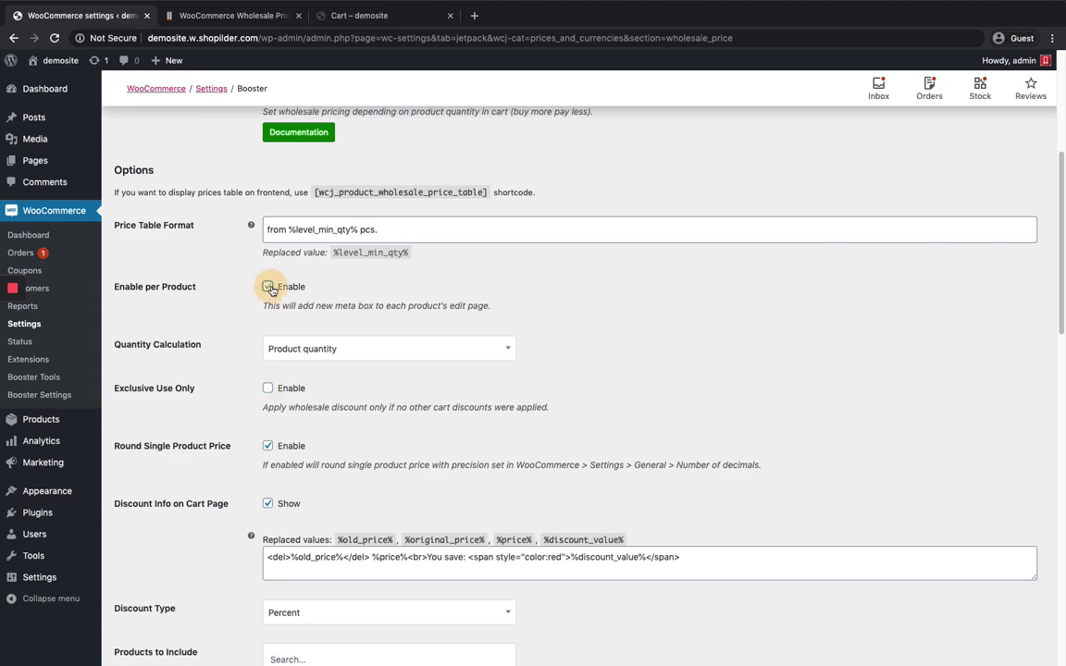
pyautogui.scroll(-15, 283, 298)
pyautogui.click(152, 599)
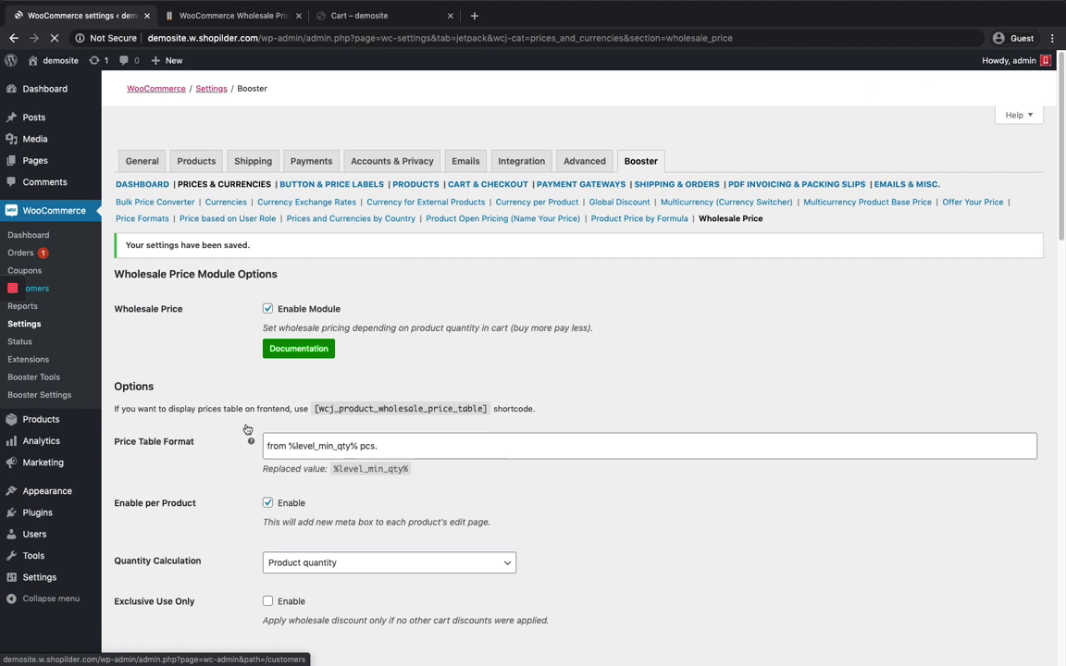
# Open the tomato product for editing from the product list and go to its Booster: Wholesale Price box.
pyautogui.moveTo(37, 419)
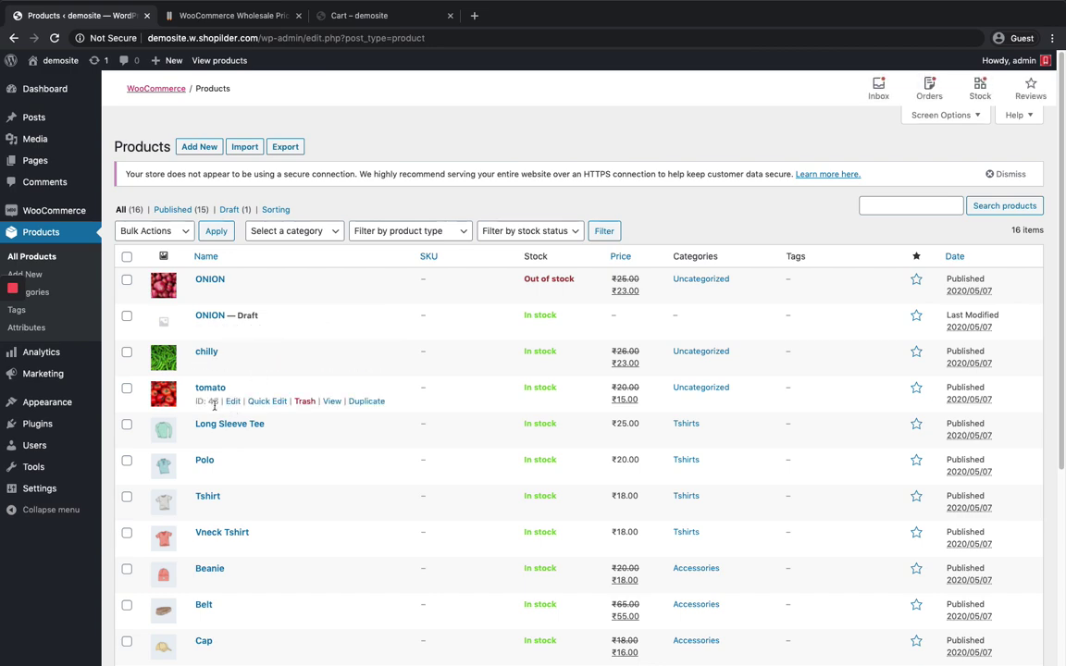
pyautogui.click(235, 403)
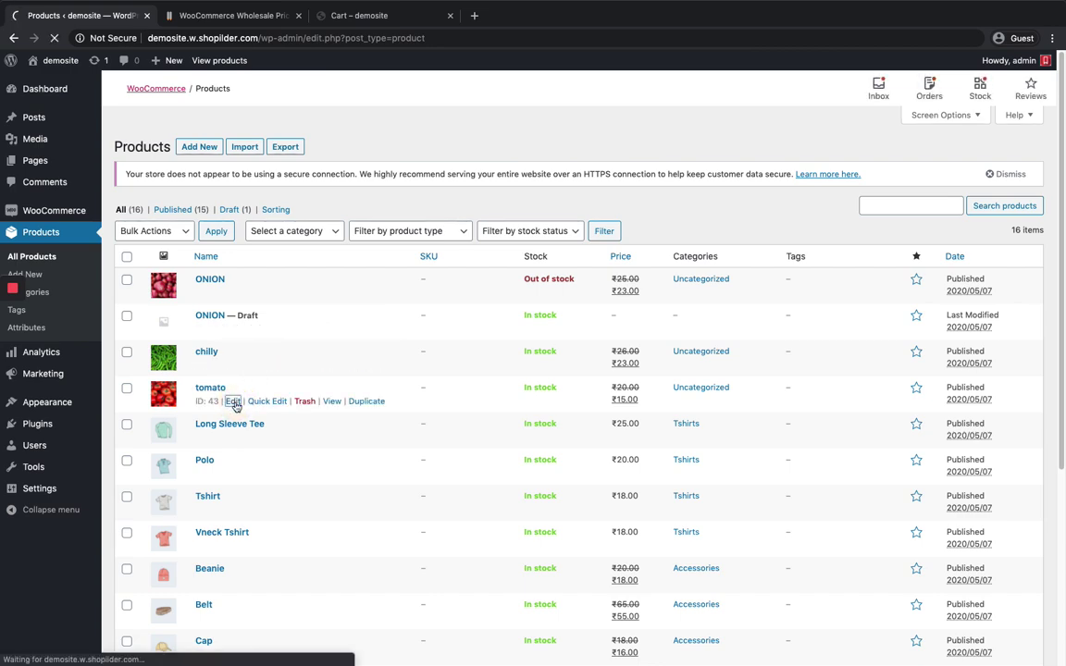
pyautogui.scroll(-3, 185, 343)
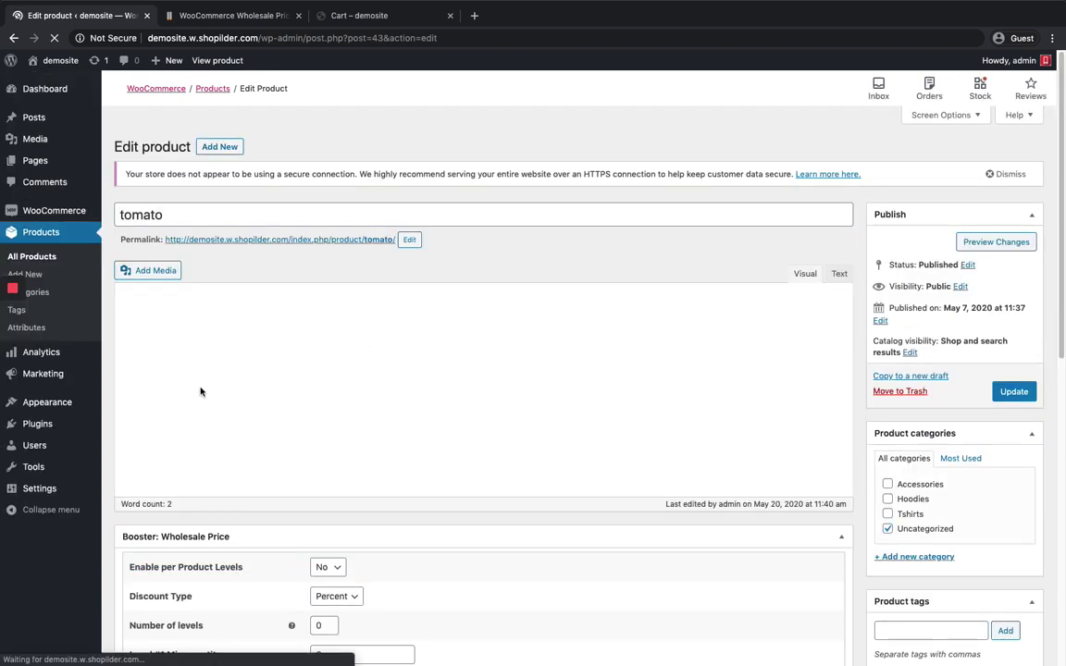
pyautogui.scroll(-1, 200, 390)
pyautogui.scroll(-2, 217, 432)
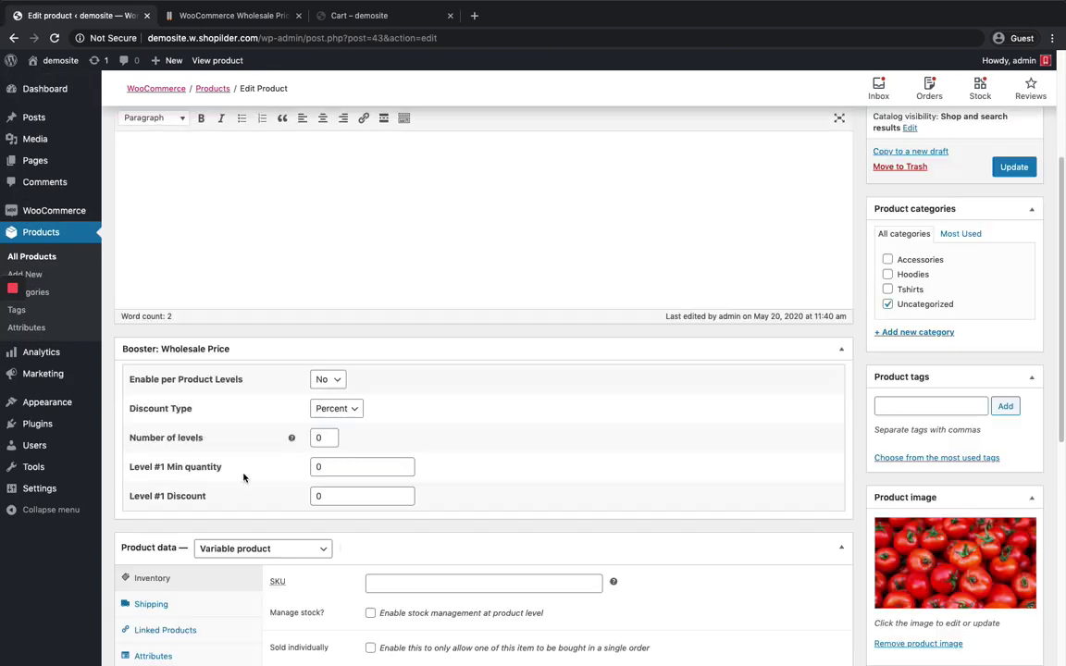
# Set Enable per Product Levels to Yes for the tomato product with 1 as the number of levels.
pyautogui.click(327, 377)
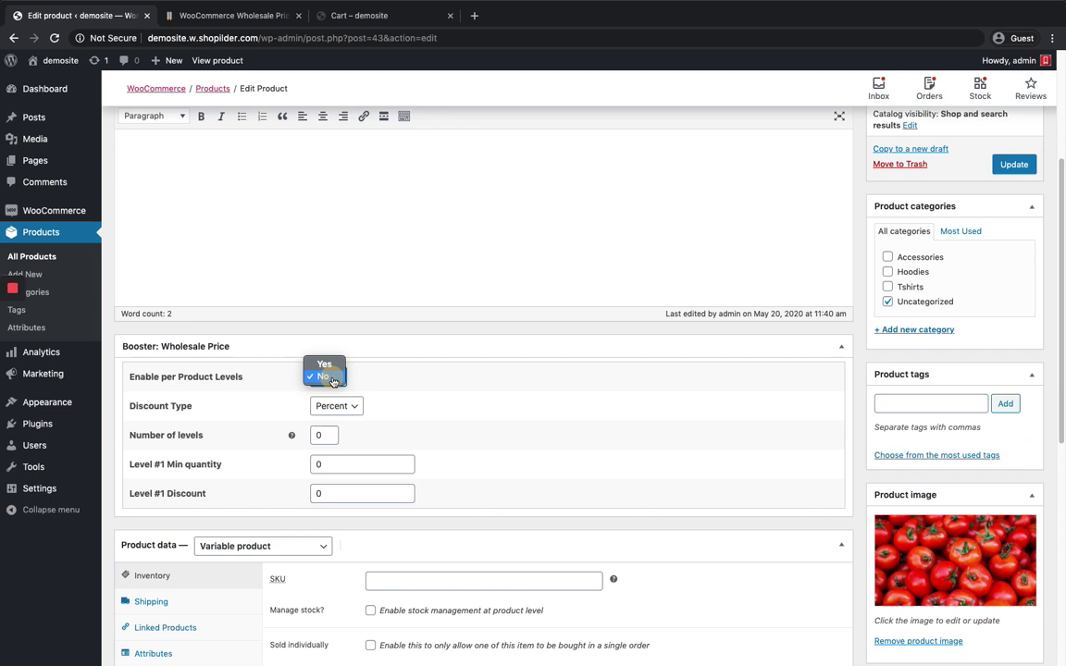
pyautogui.click(325, 364)
pyautogui.scroll(-1, 328, 370)
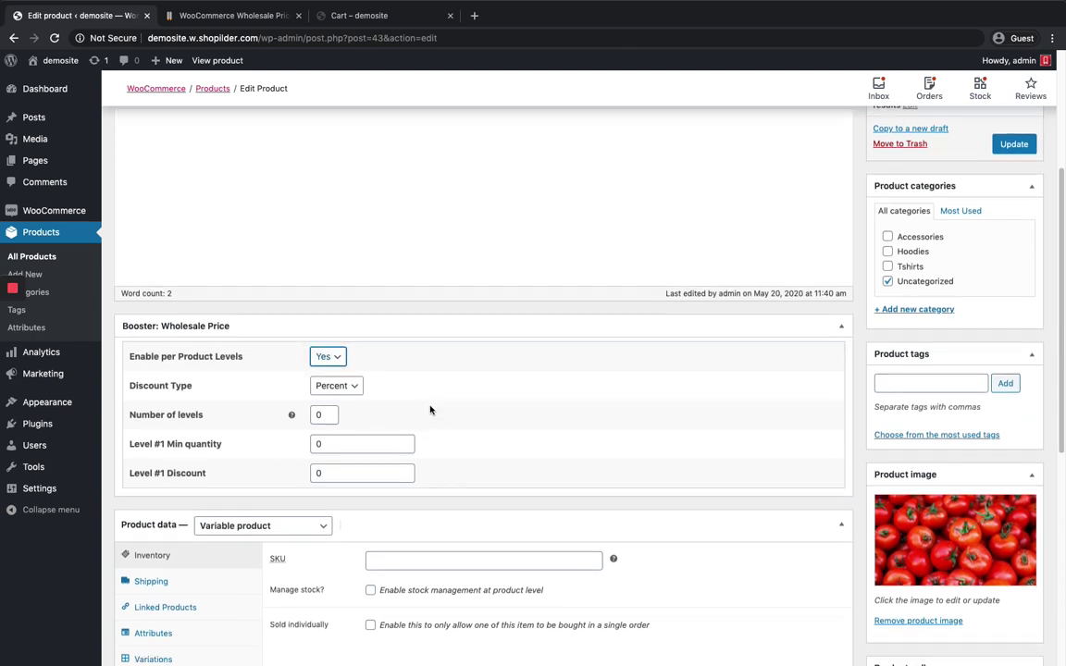
pyautogui.click(328, 412)
pyautogui.scroll(-1, 328, 416)
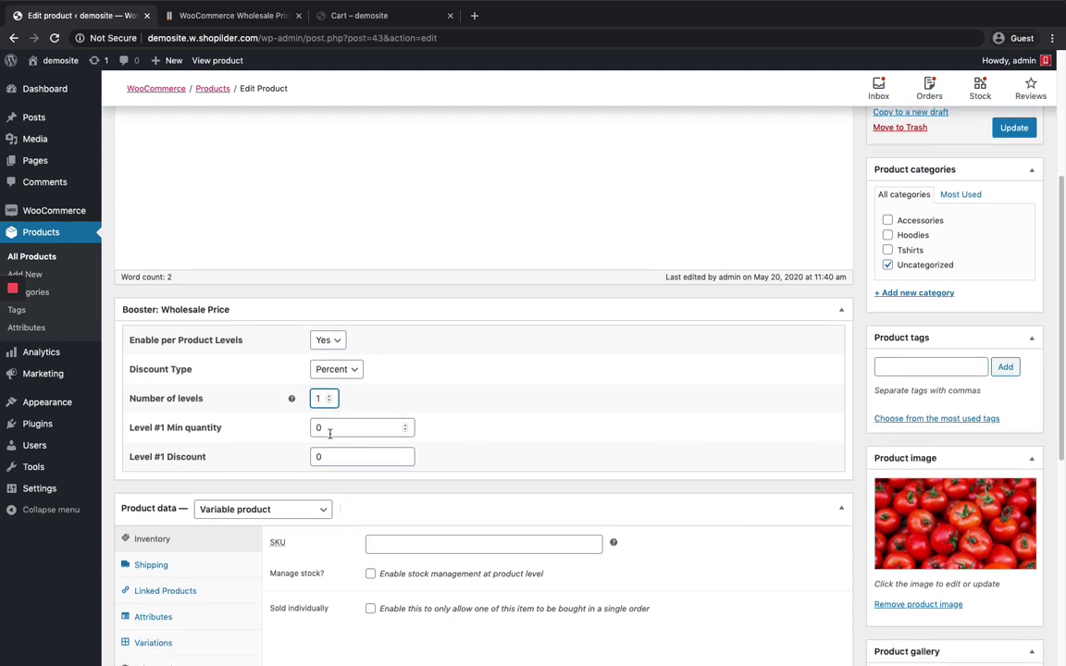
# Set the tomato product's Level #1 Min quantity to 3 and its Level #1 Discount to 15.
pyautogui.click(330, 428)
pyautogui.press('BackSpace')
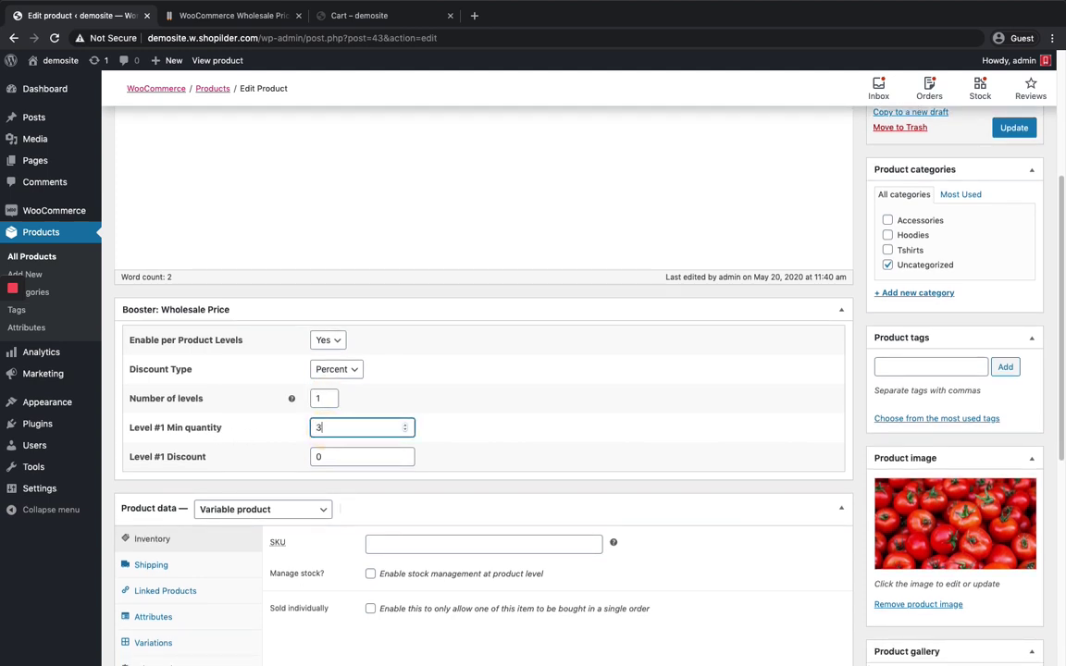
pyautogui.scroll(-1, 355, 423)
pyautogui.click(355, 444)
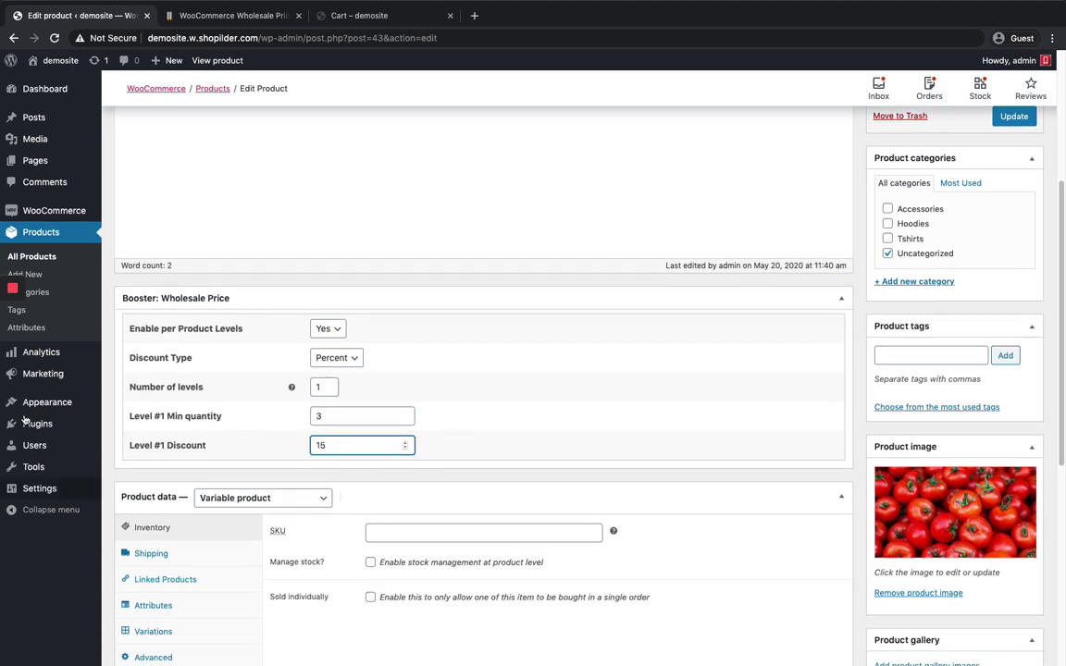
# Save the tomato product's wholesale level changes and open the Shop page on the storefront.
pyautogui.click(1014, 115)
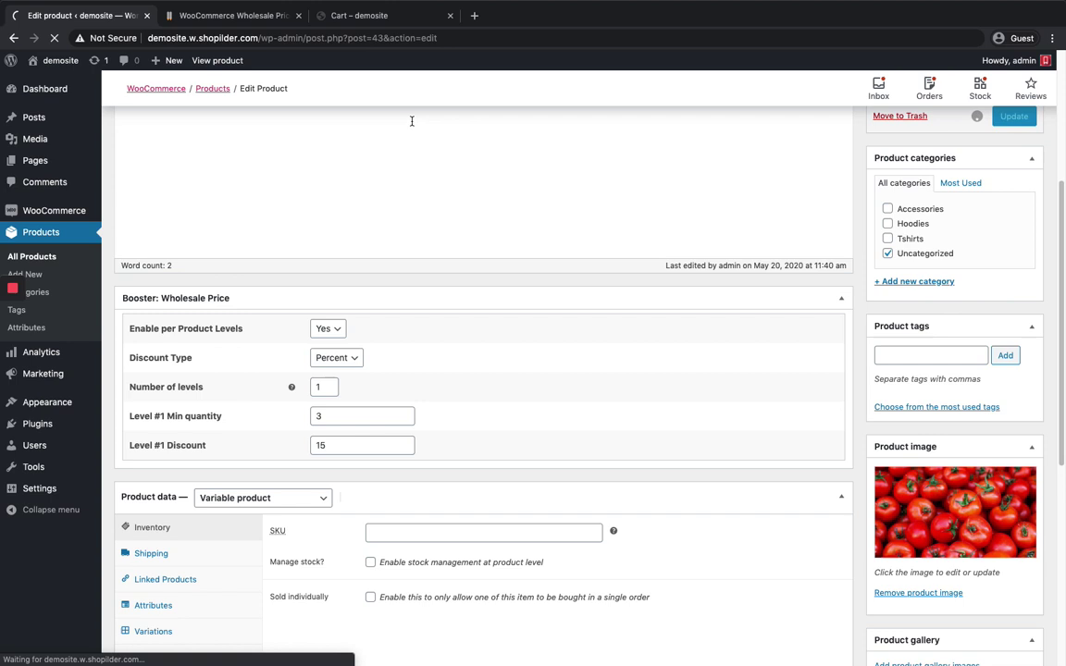
pyautogui.click(377, 16)
pyautogui.scroll(3, 135, 217)
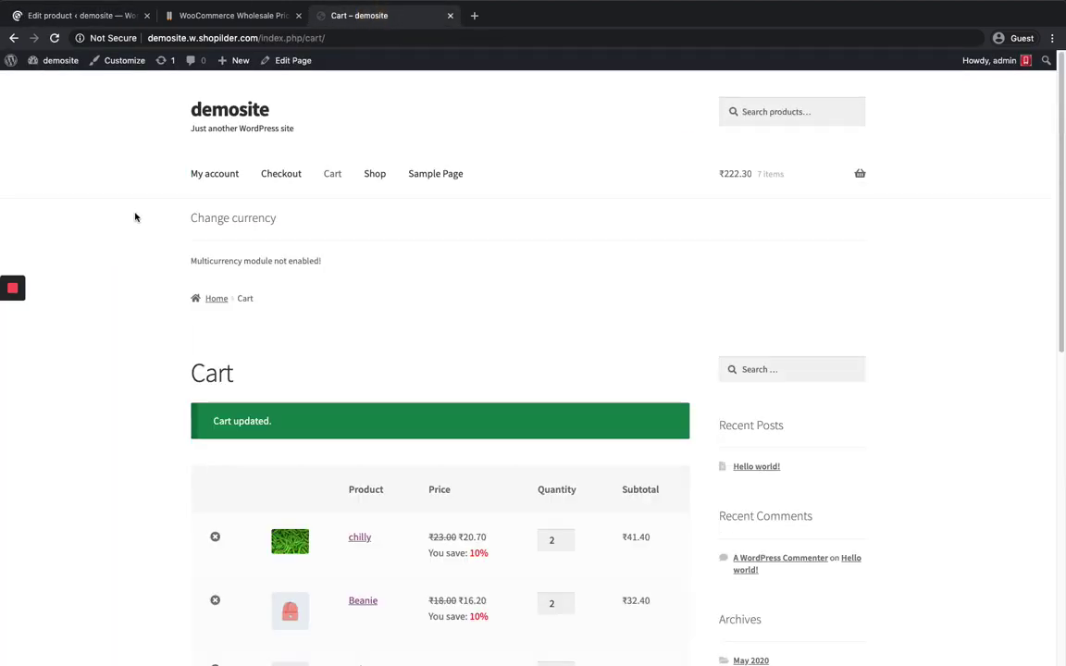
pyautogui.click(372, 175)
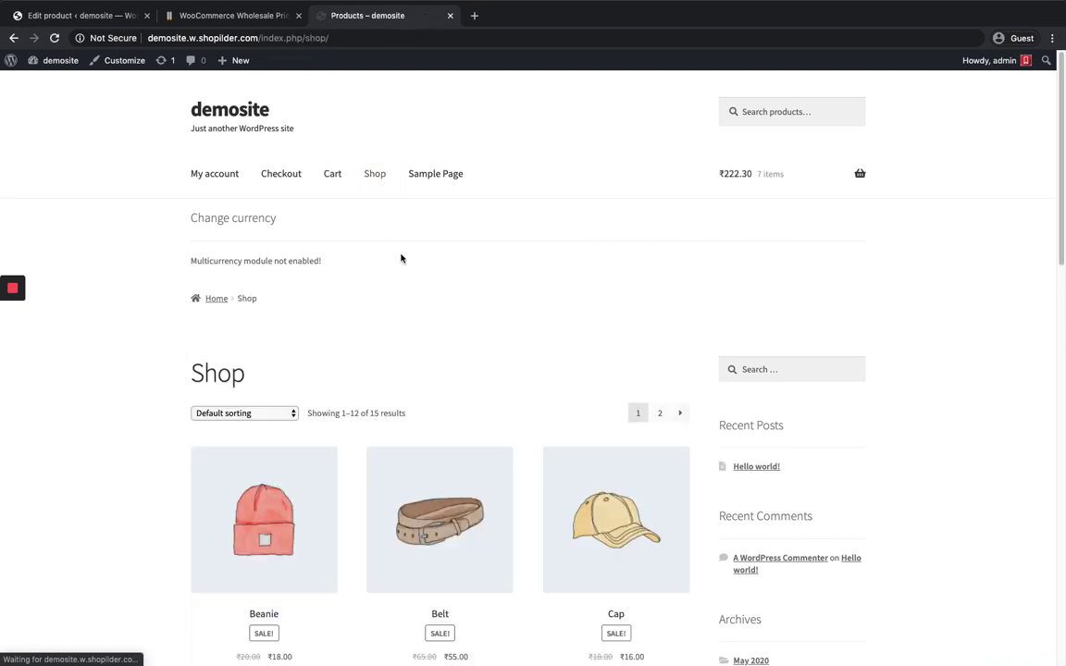
pyautogui.click(363, 174)
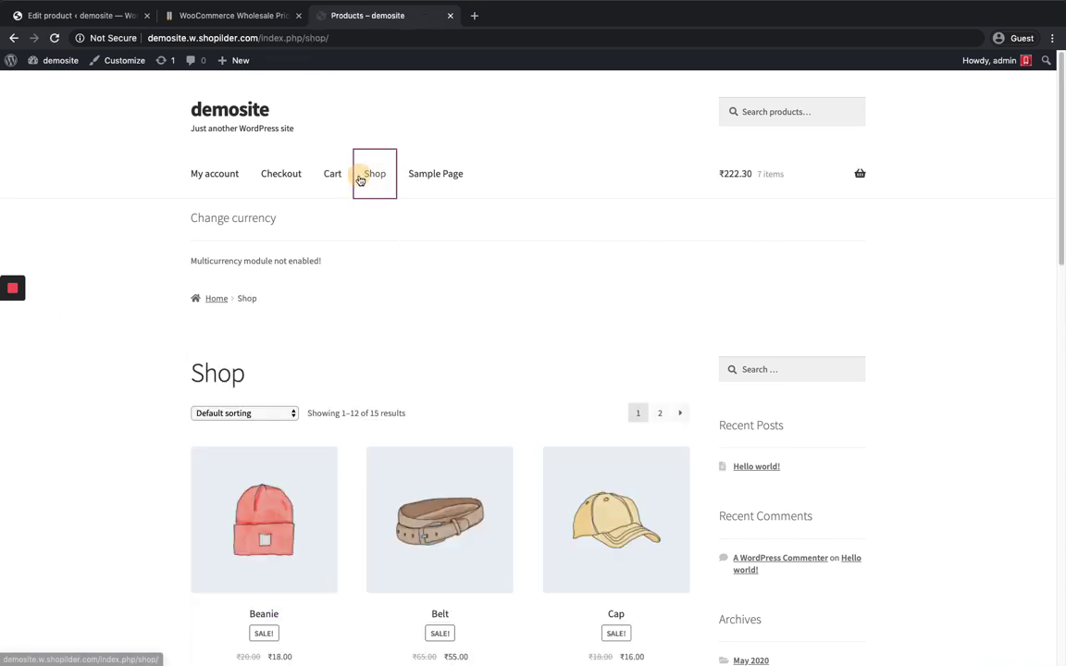
# Find the tomato product on page 2 of the shop listing and examine its wholesale price table.
pyautogui.scroll(-5, 473, 327)
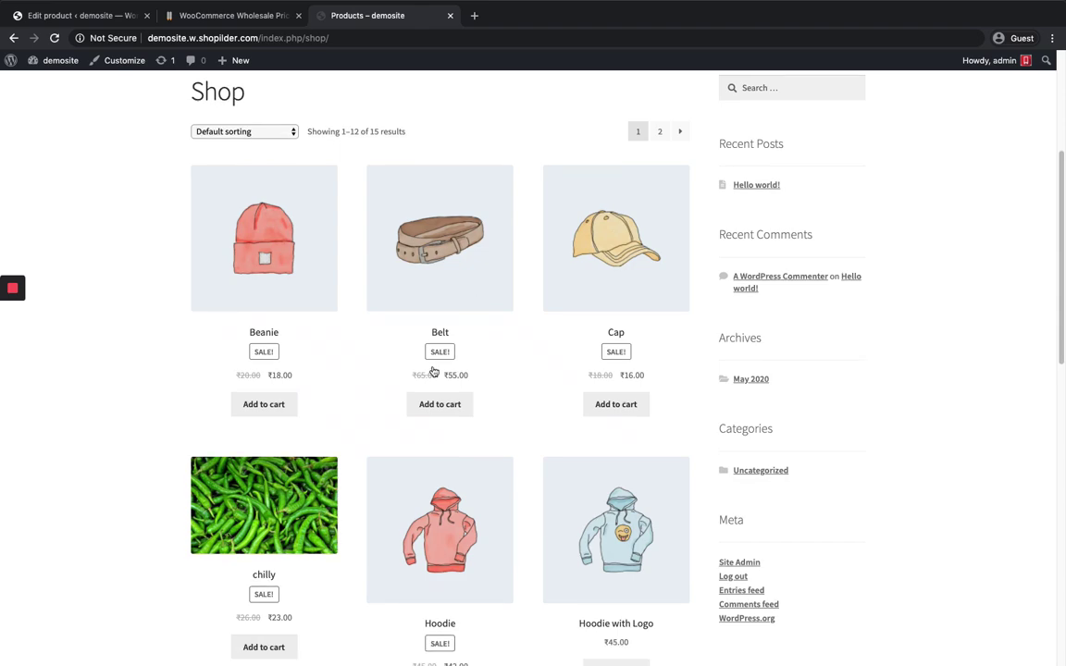
pyautogui.scroll(-8, 523, 309)
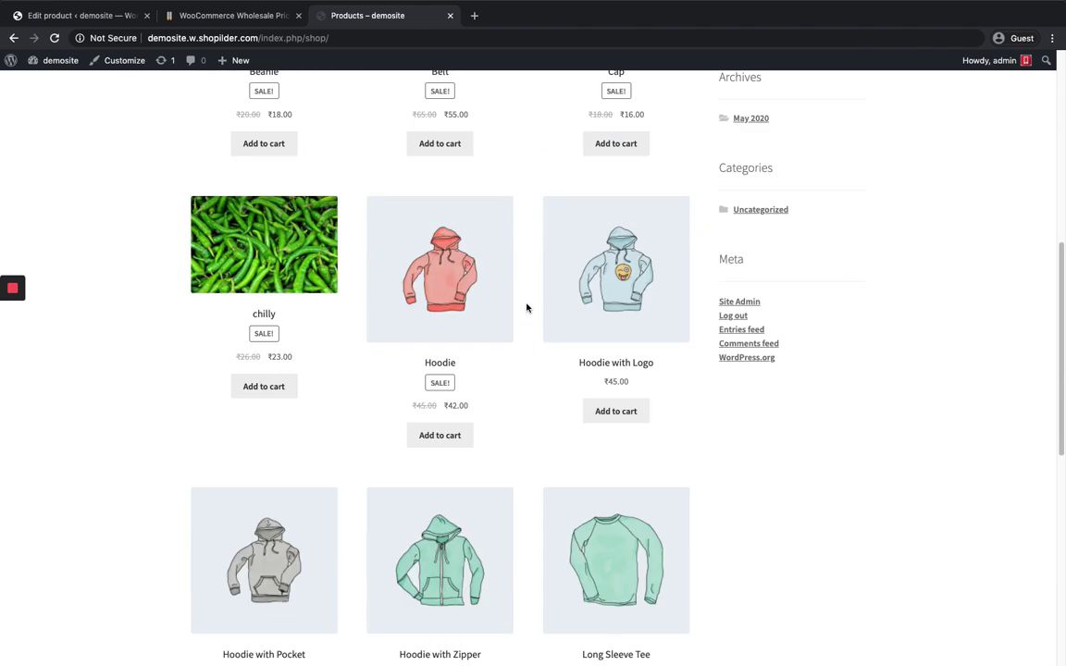
pyautogui.scroll(10, 526, 308)
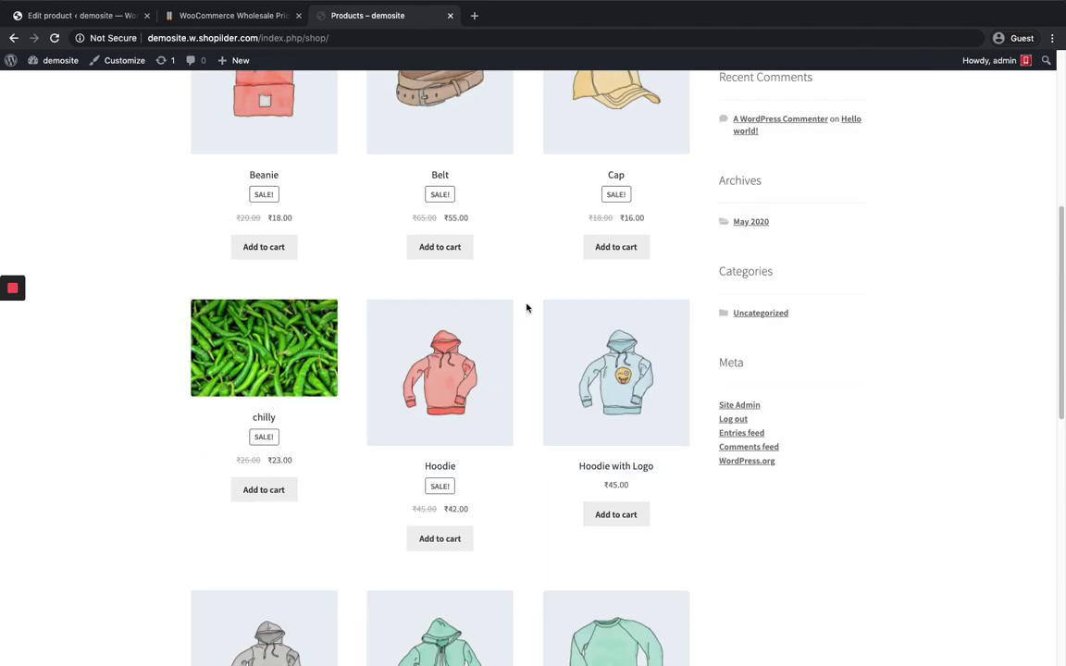
pyautogui.scroll(-2, 608, 347)
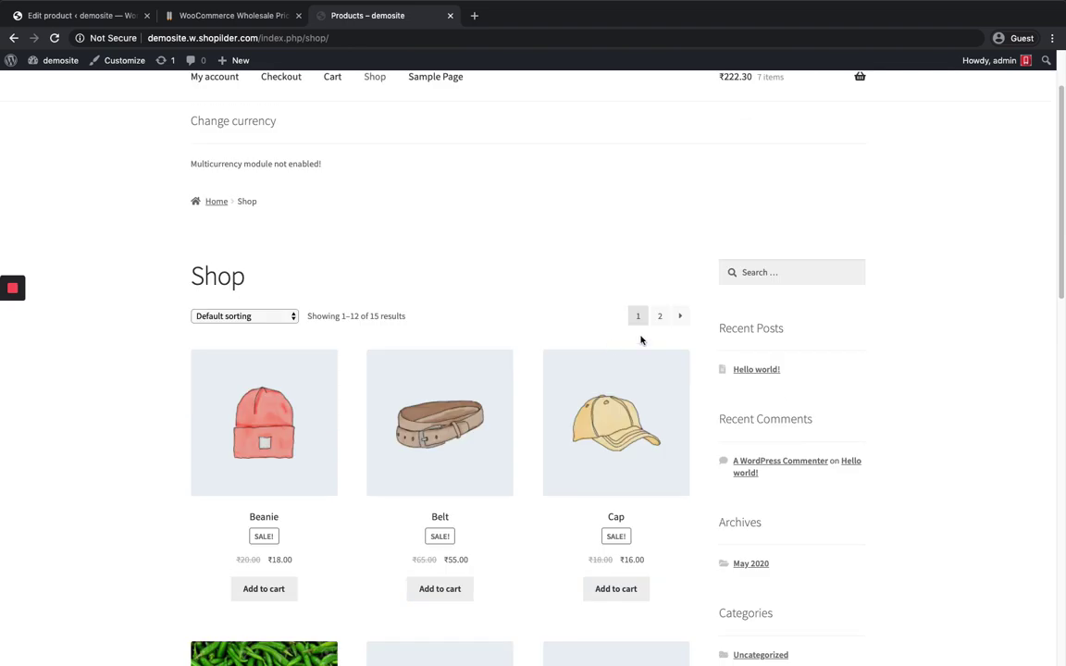
pyautogui.click(660, 315)
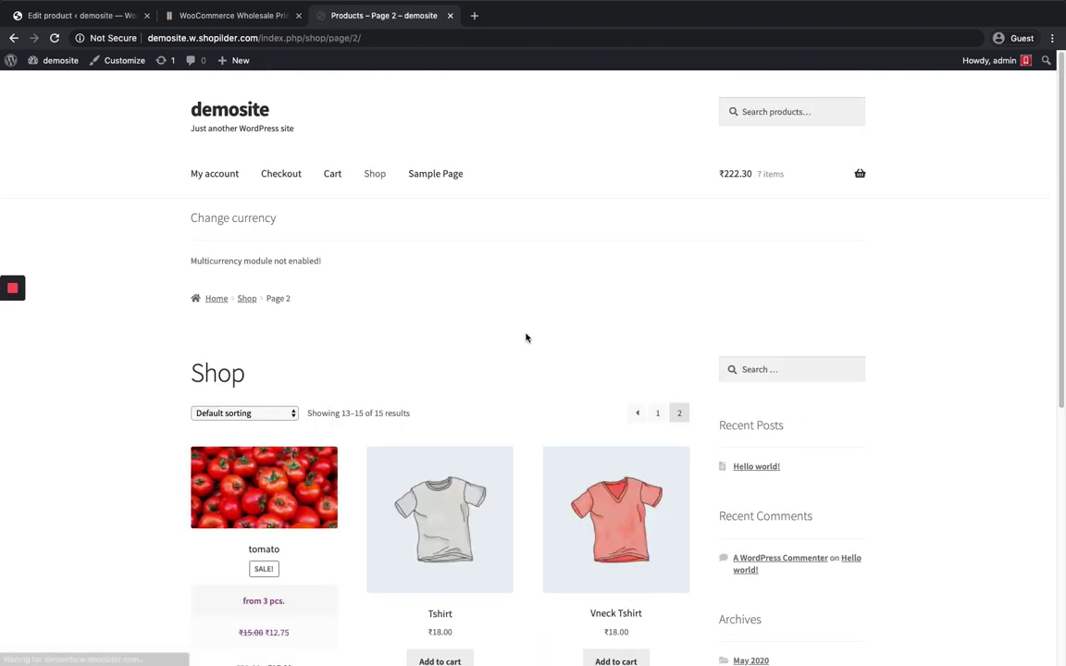
pyautogui.scroll(-3, 525, 339)
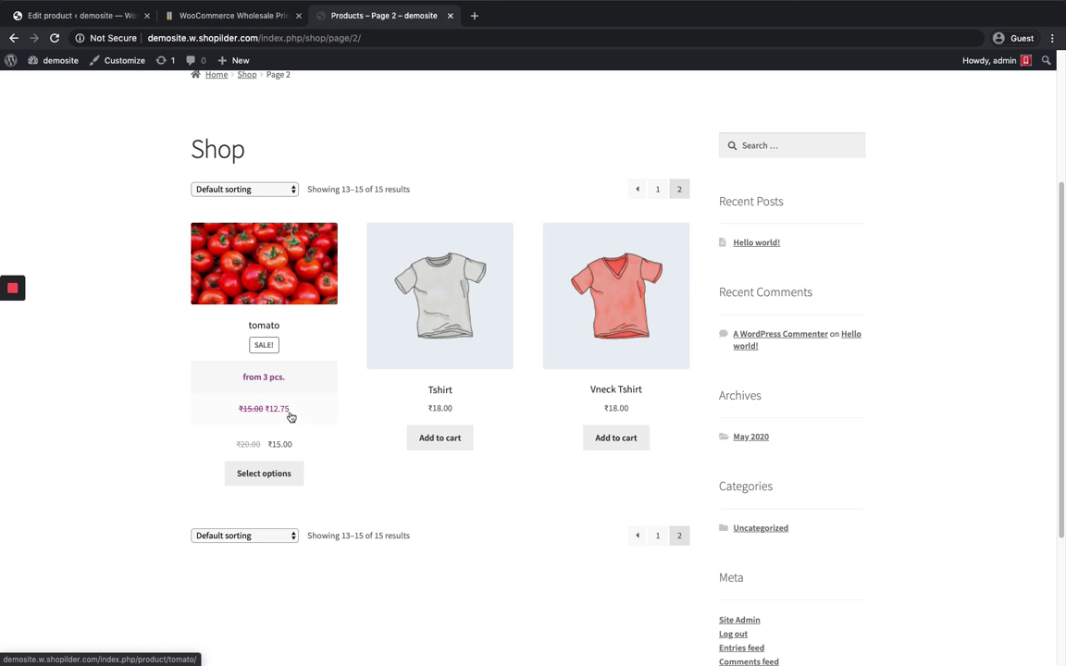
pyautogui.scroll(2, 294, 413)
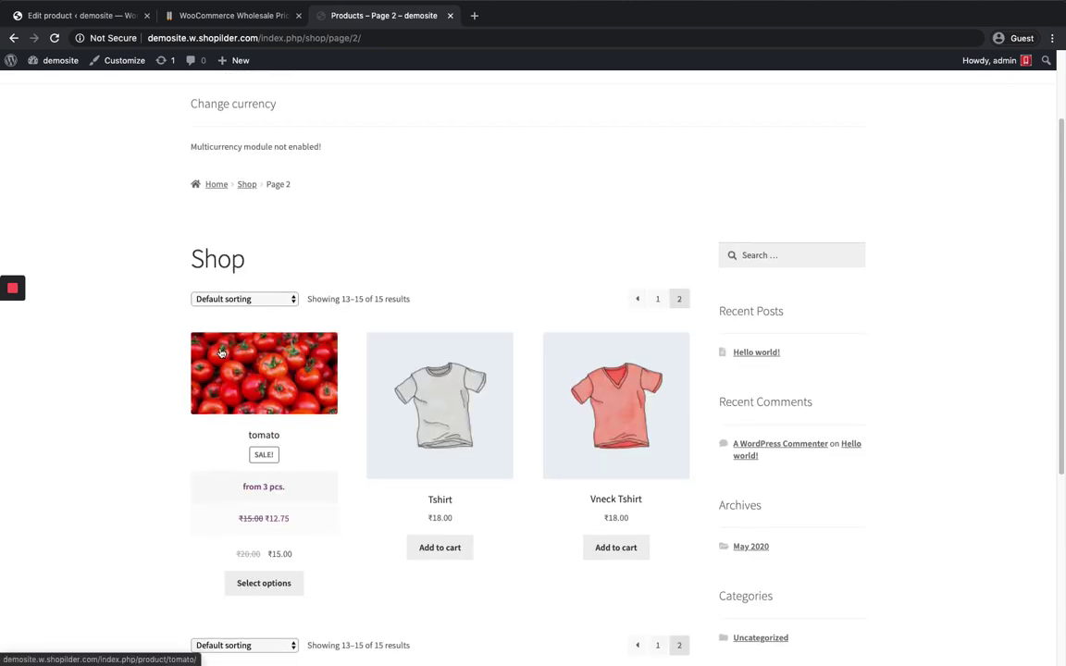
pyautogui.scroll(-1, 333, 282)
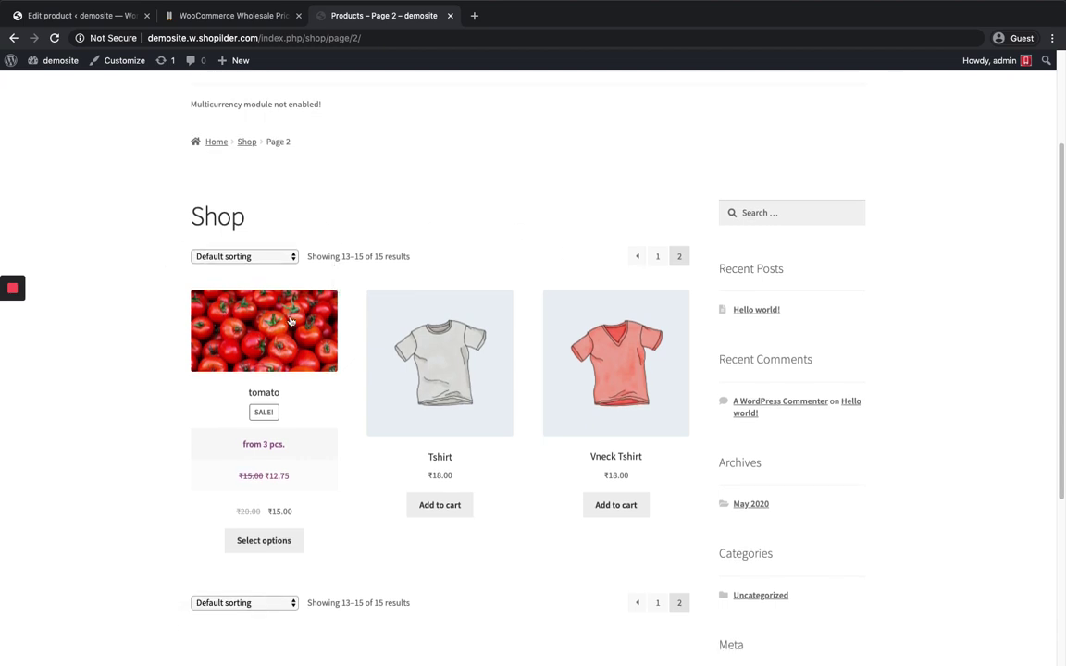
pyautogui.scroll(-1, 307, 327)
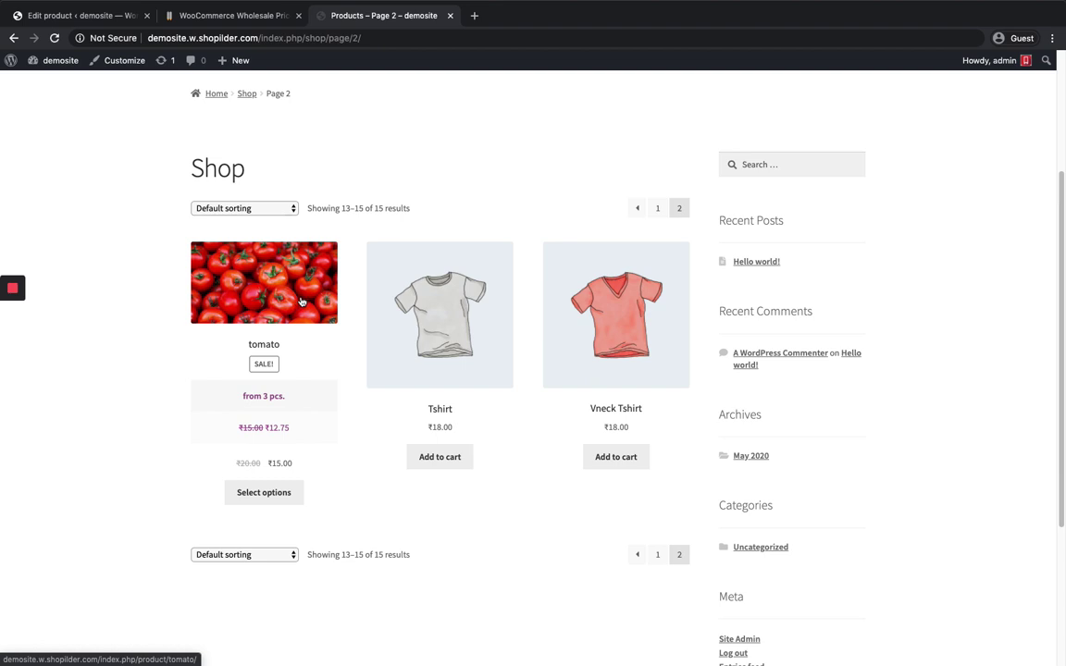
# Open the Wholesale Price module's settings in the Booster admin and review its wholesale levels, user roles and product inclusion options.
pyautogui.click(74, 19)
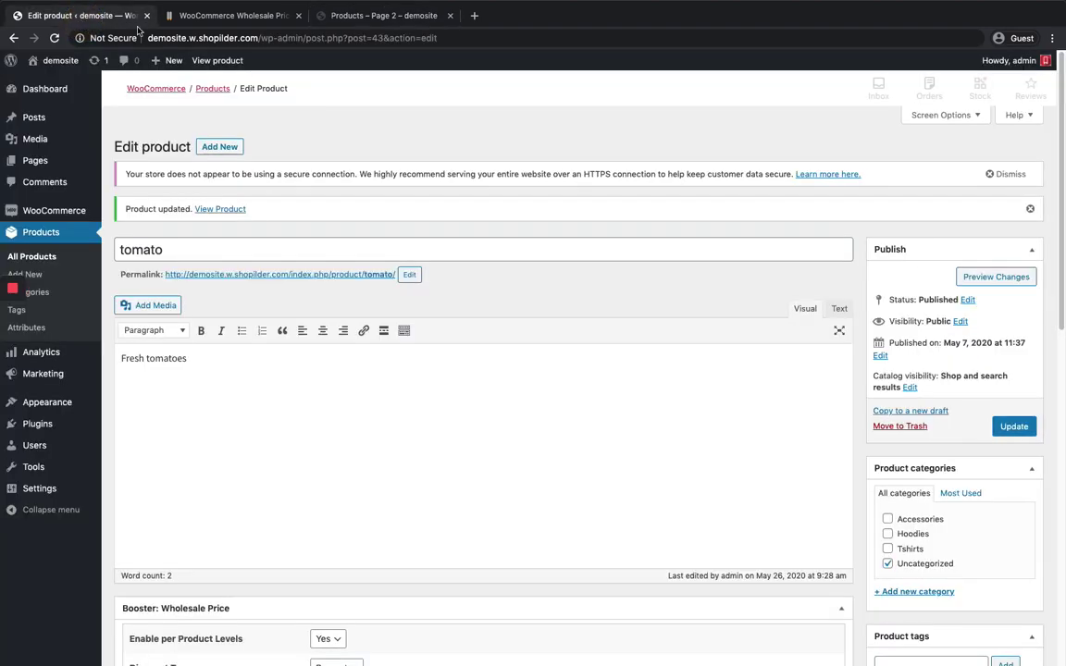
pyautogui.moveTo(55, 210)
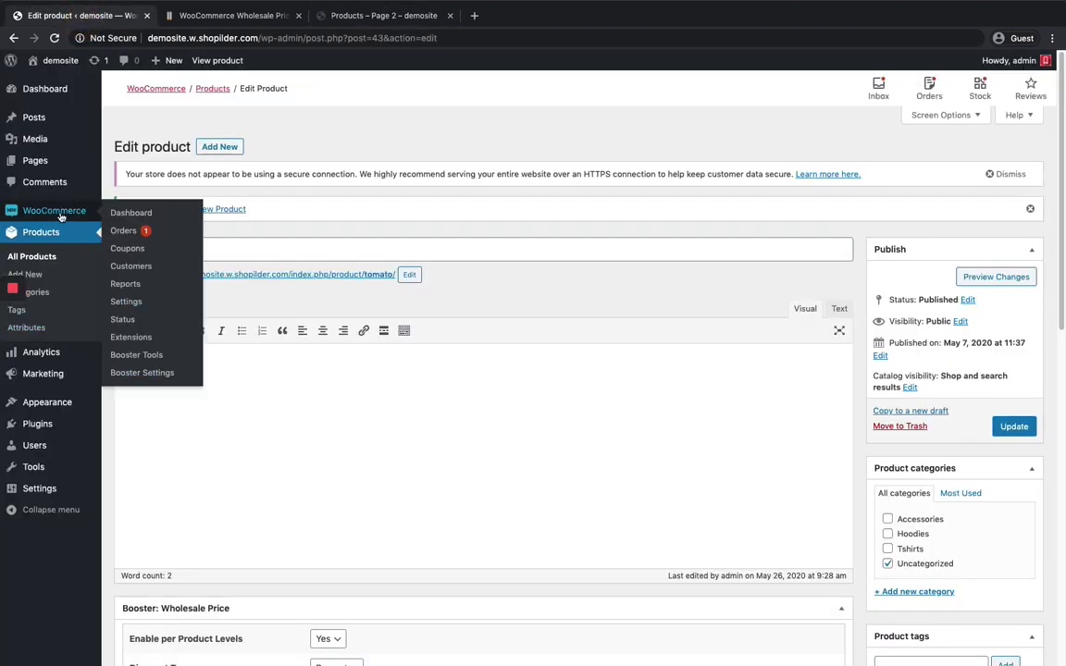
pyautogui.click(155, 374)
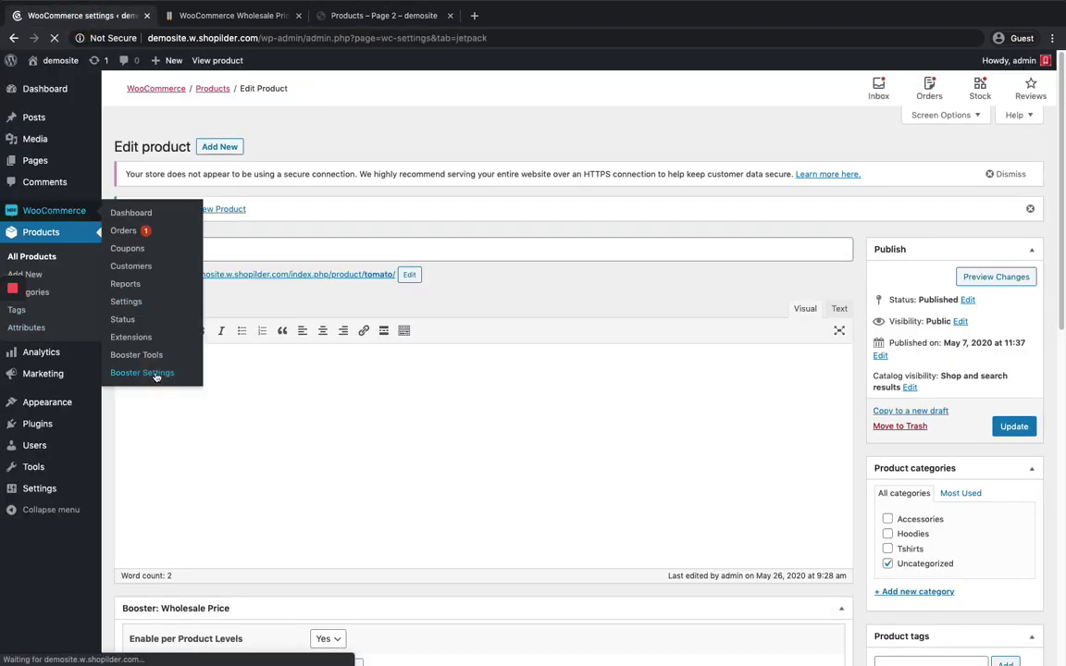
pyautogui.scroll(-5, 285, 404)
pyautogui.scroll(-9, 286, 405)
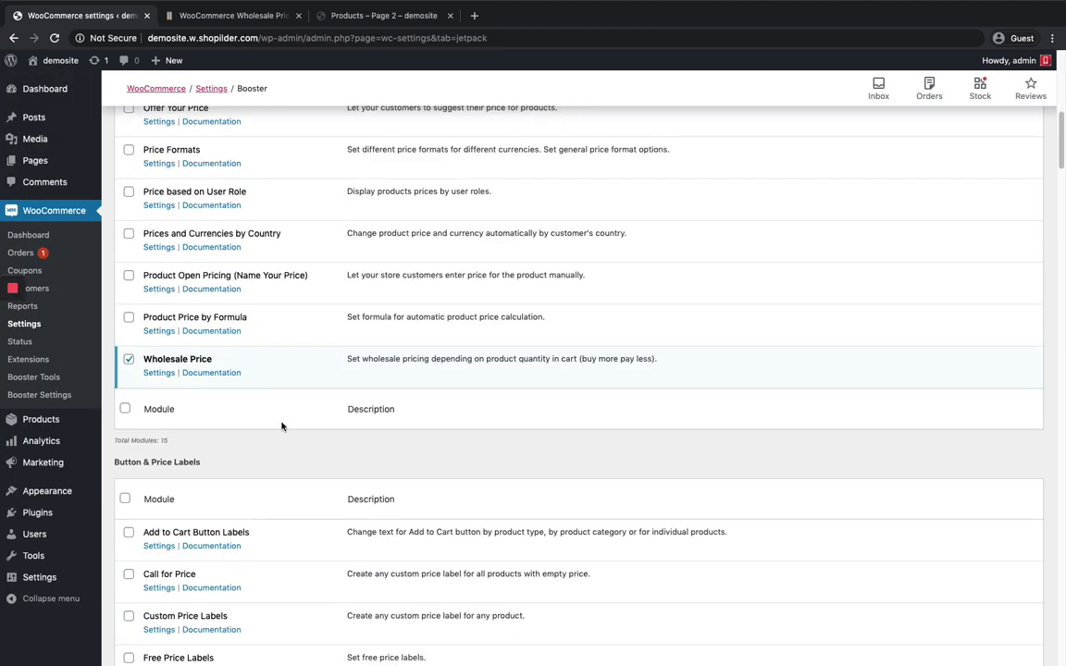
pyautogui.click(159, 374)
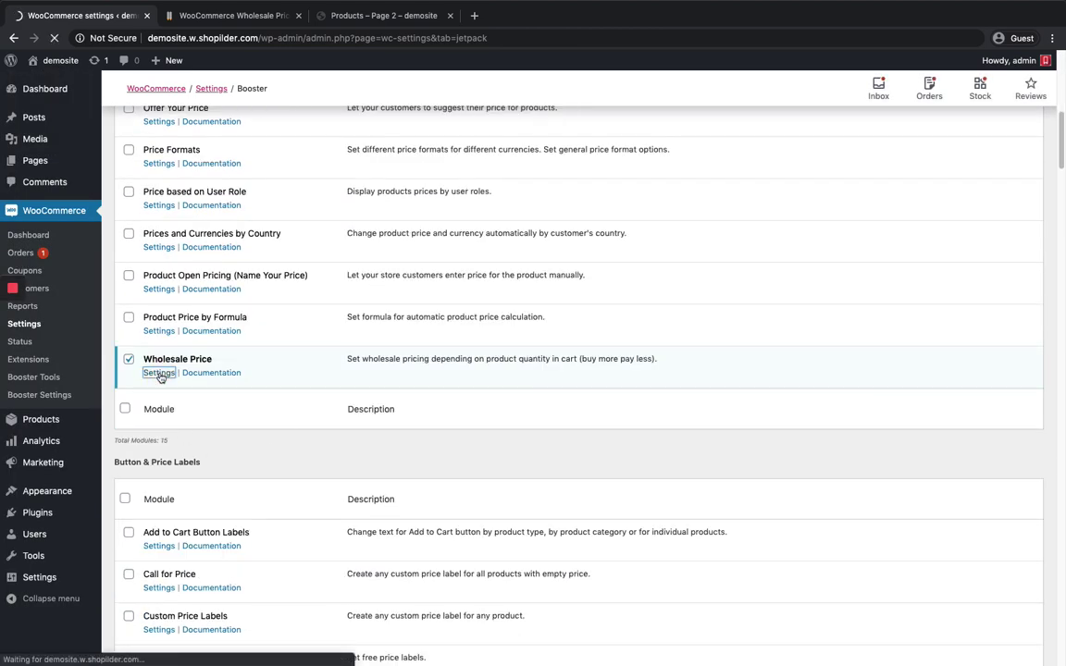
pyautogui.scroll(-20, 276, 406)
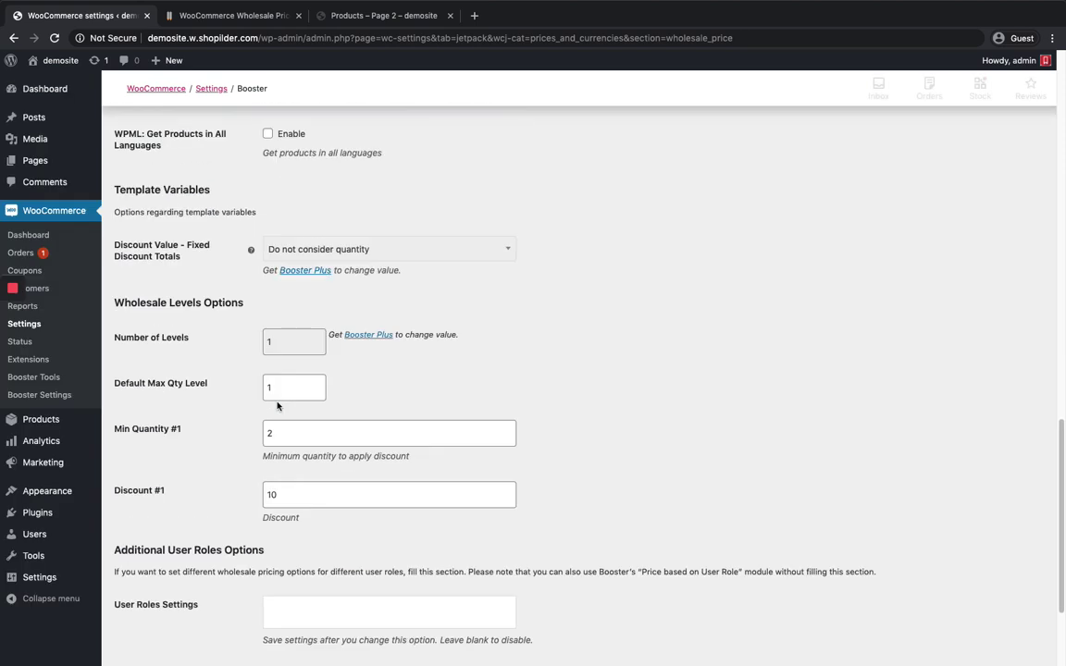
pyautogui.scroll(-3, 277, 405)
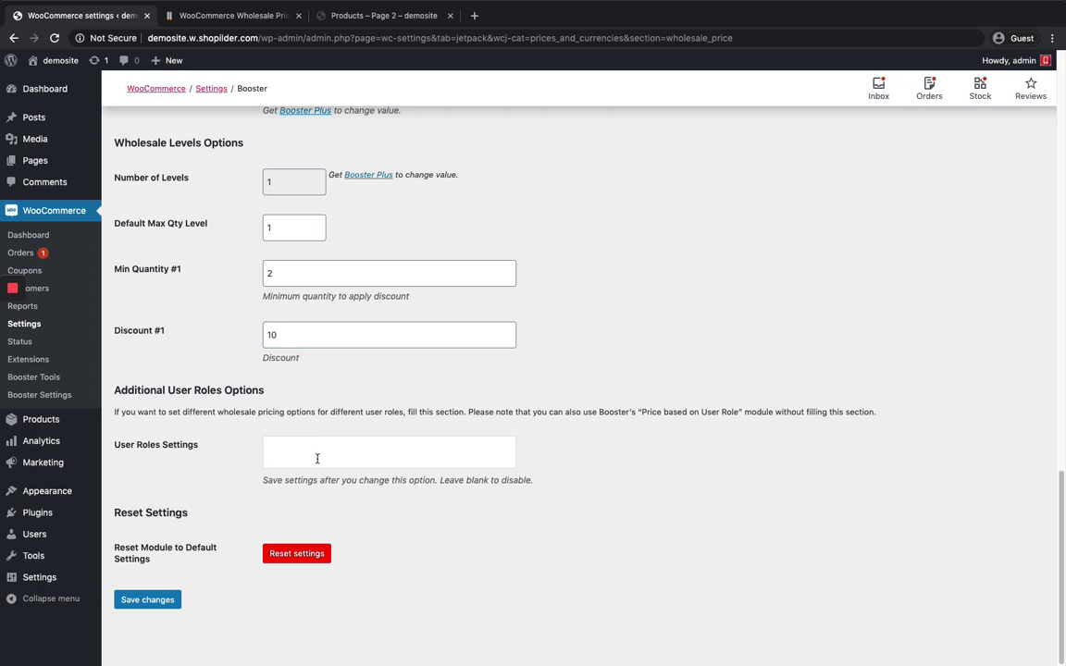
pyautogui.scroll(20, 316, 454)
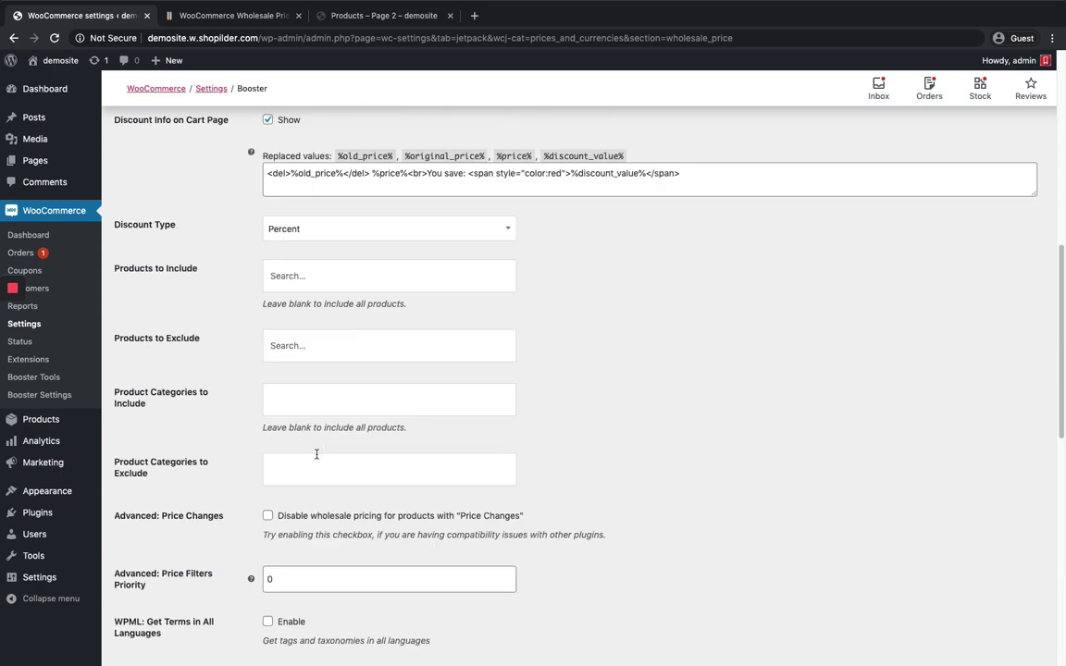